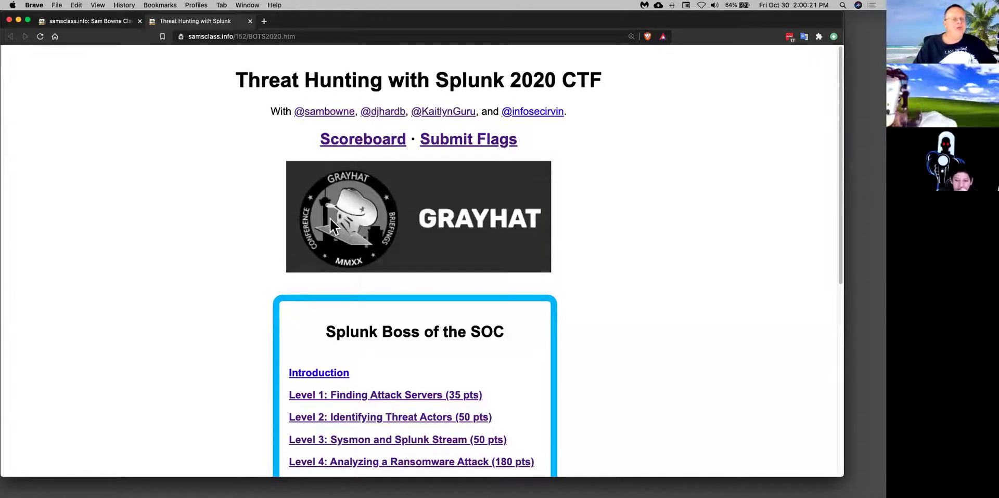
# - Open the CTF page's Introduction link in a new Brave tab
pyautogui.click(300, 37)
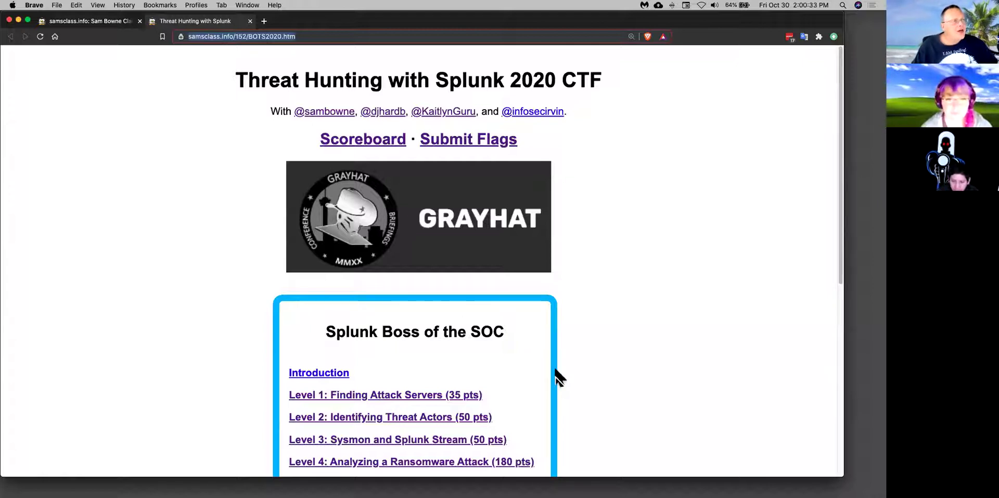
pyautogui.scroll(-1, 590, 359)
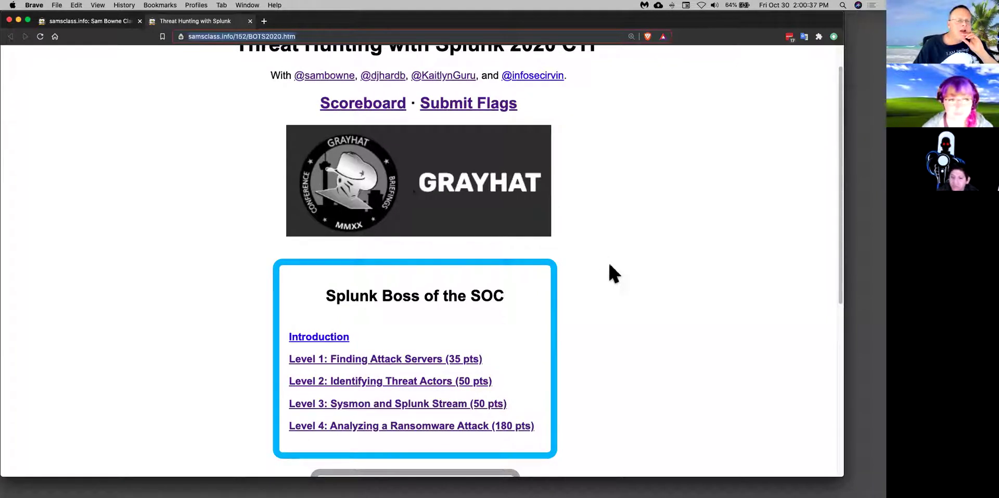
pyautogui.scroll(1, 613, 271)
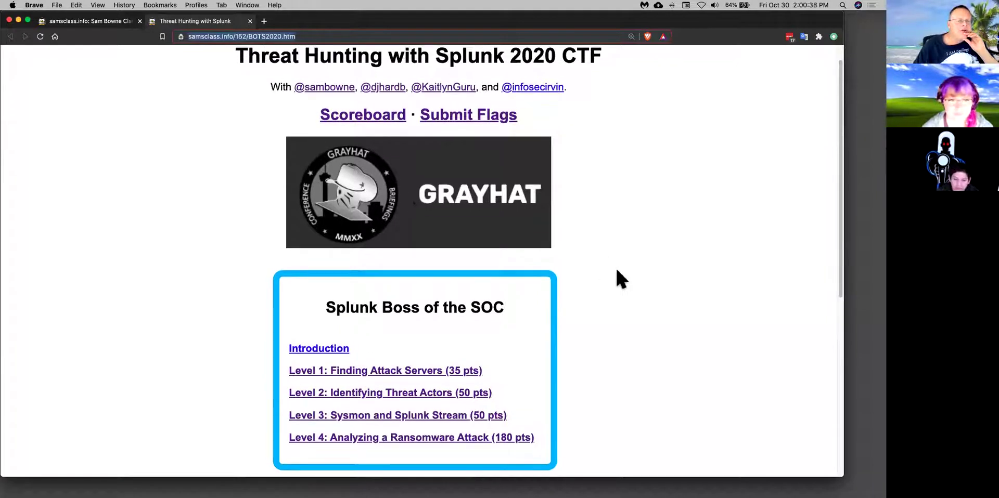
pyautogui.rightClick(339, 345)
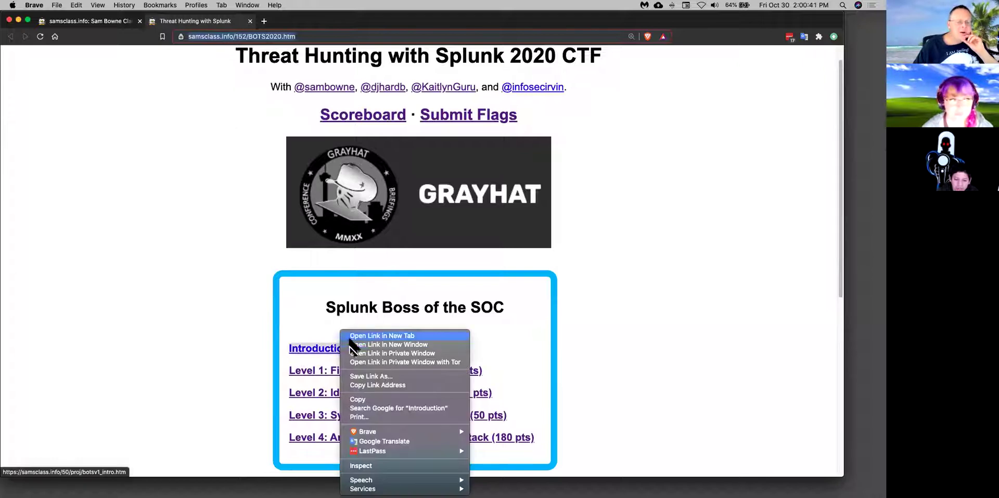
pyautogui.click(382, 336)
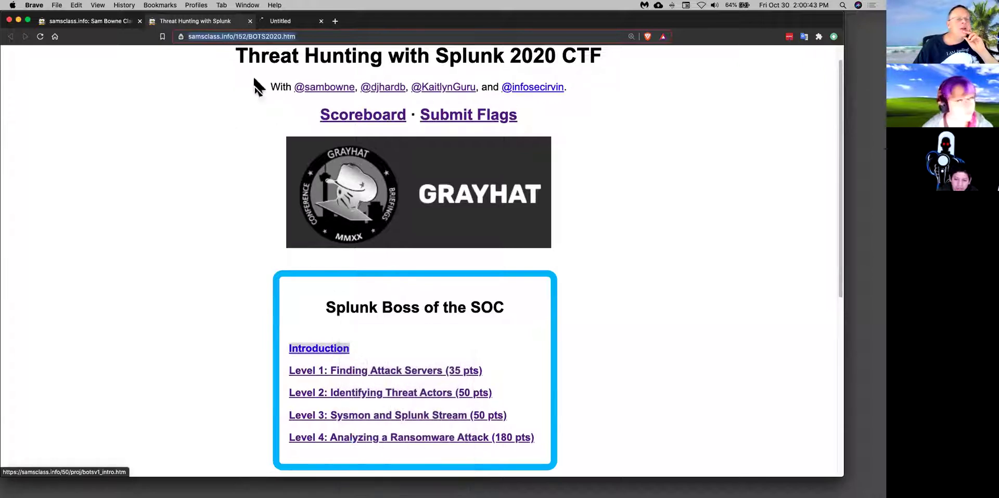
# - Read the Introduction page's Search & Reporting steps, then switch to the Splunk browser window
pyautogui.click(309, 21)
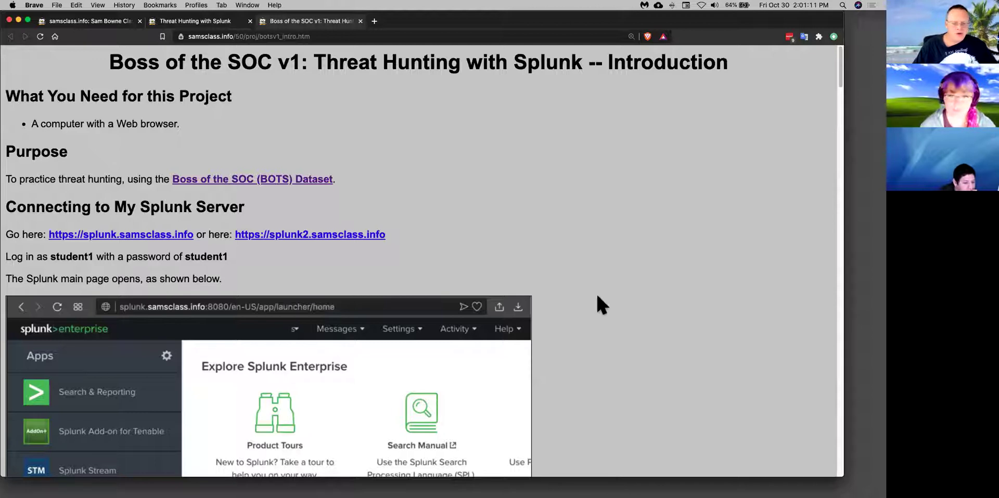
pyautogui.scroll(-6, 596, 292)
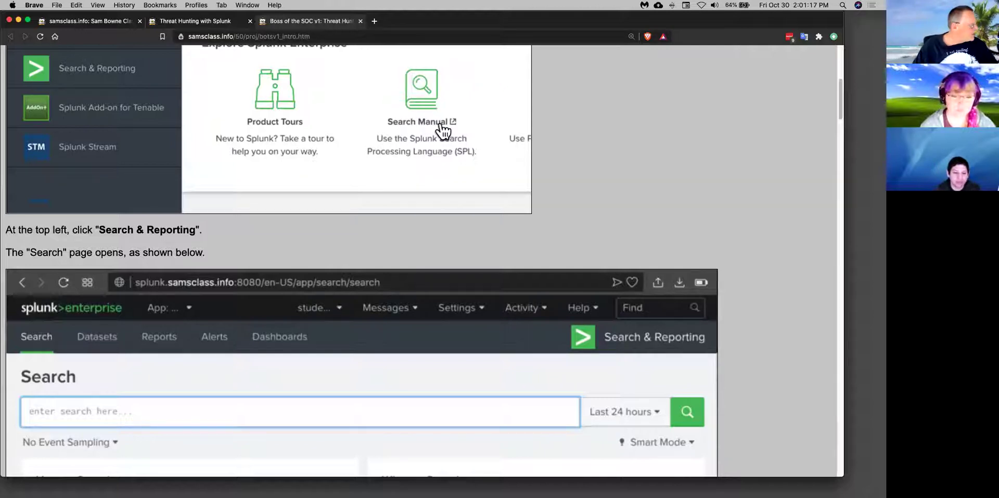
pyautogui.press('super+Tab')
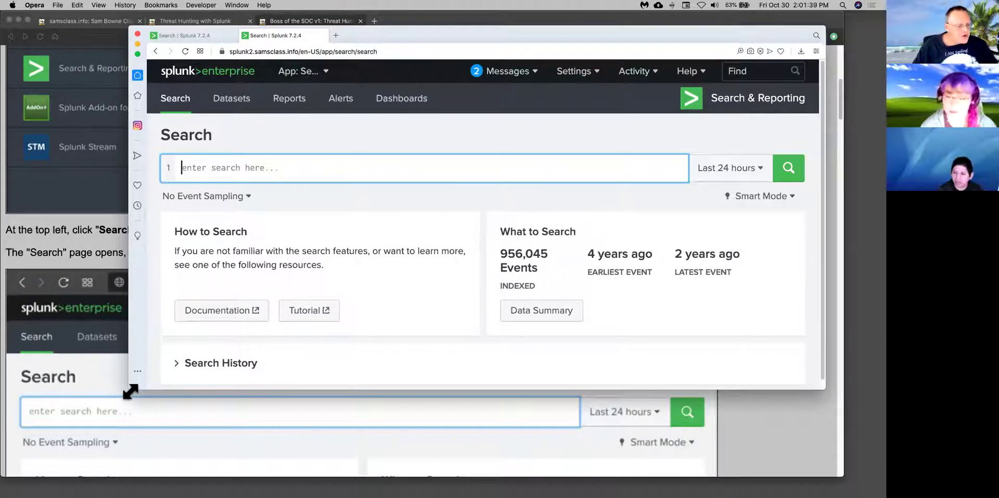
# - Enlarge and reposition the Splunk window, and set the time range to All time
pyautogui.moveTo(130, 391); pyautogui.dragTo(41, 423)
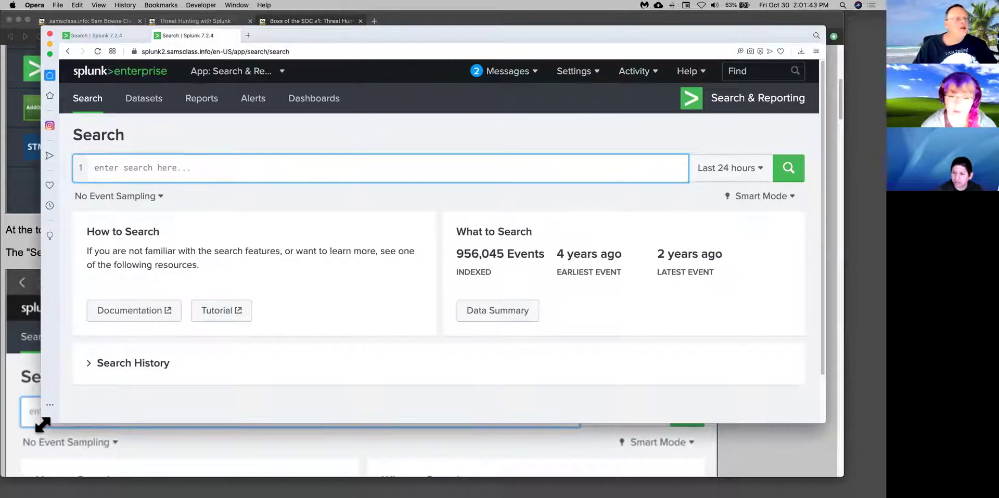
pyautogui.moveTo(331, 32); pyautogui.dragTo(309, 21)
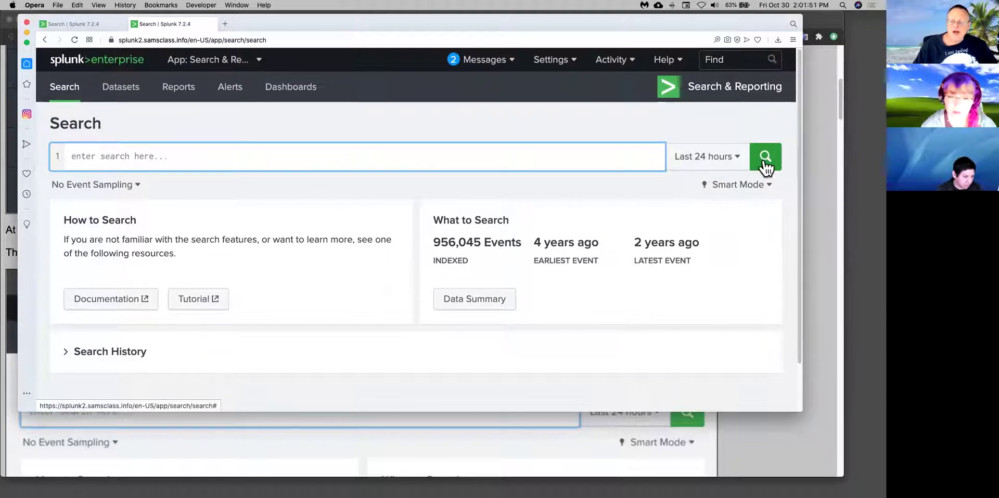
pyautogui.click(736, 159)
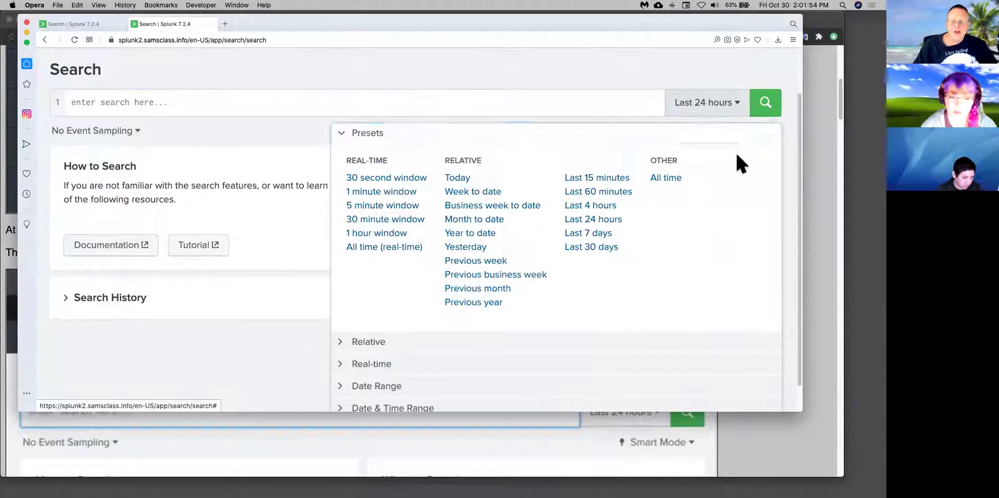
pyautogui.click(678, 180)
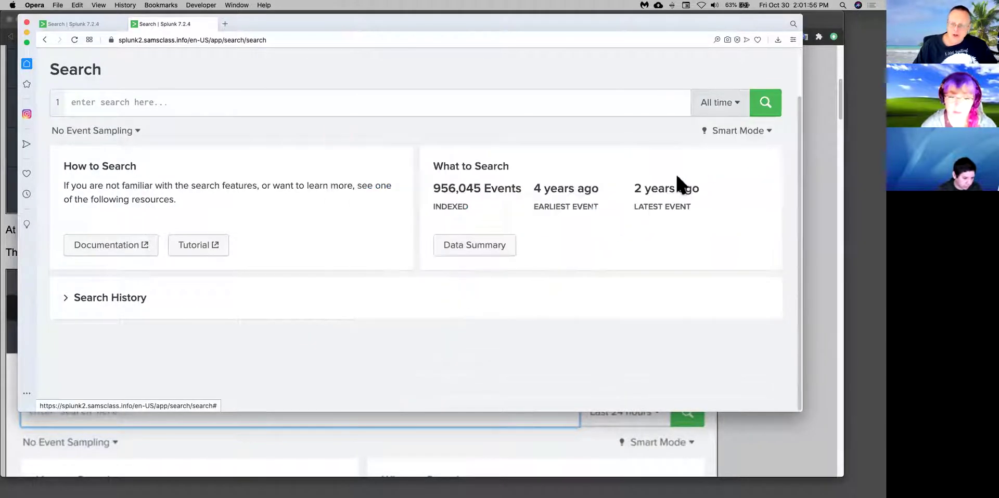
# - Enter the query index="botsv1" and set event sampling to 1 : 1,000
pyautogui.click(218, 109)
pyautogui.write('inde')
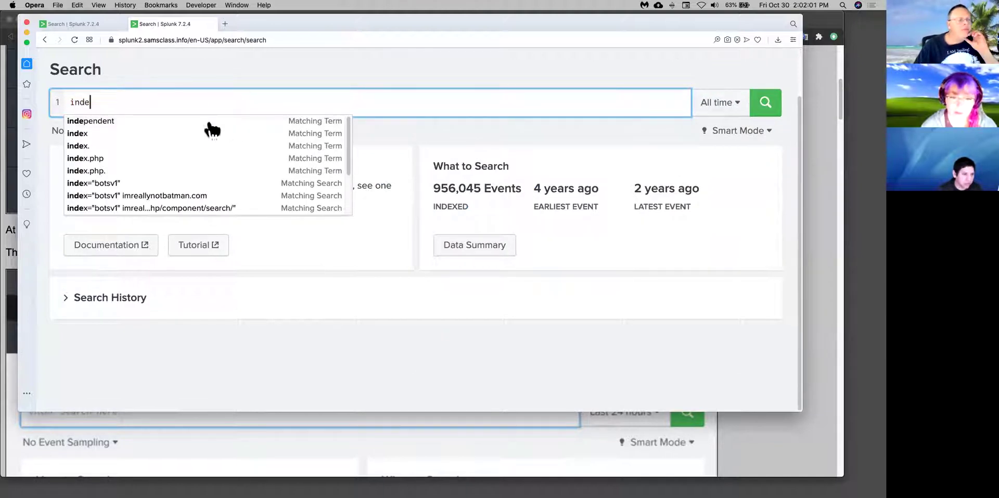
pyautogui.click(102, 186)
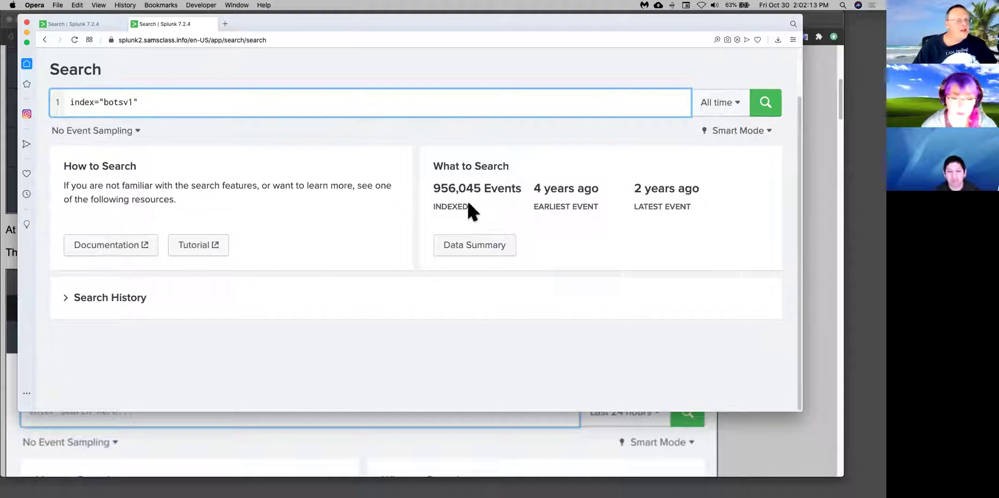
pyautogui.click(126, 135)
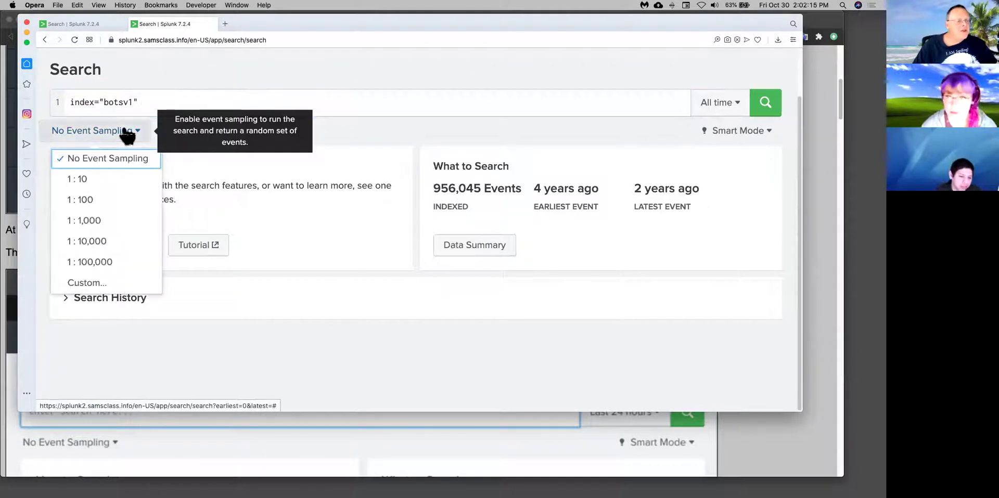
pyautogui.click(92, 225)
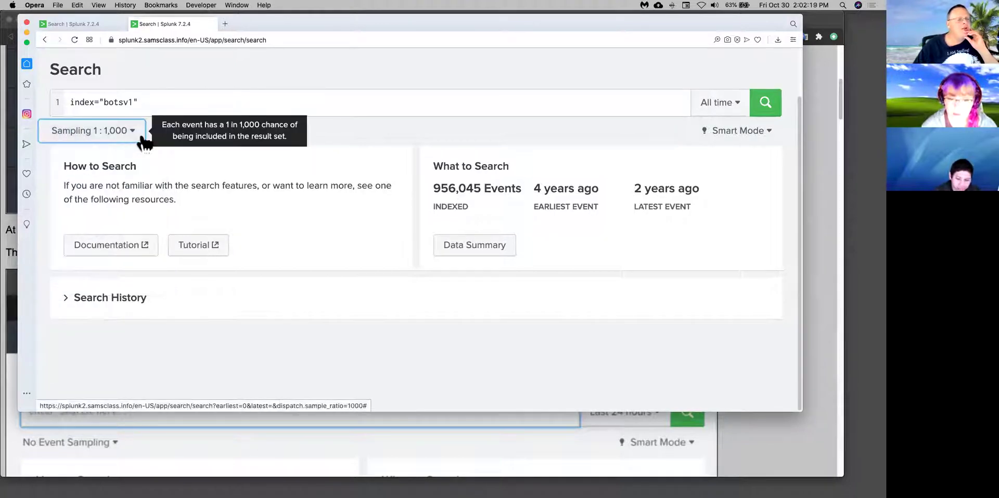
# - Run the sampled botsv1 search, browse its 932 events, then return to an empty Search page
pyautogui.click(765, 104)
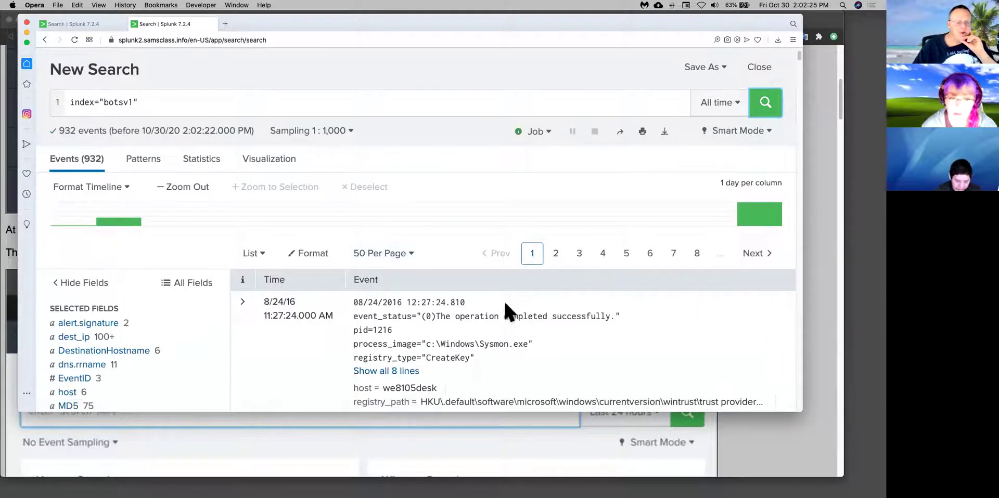
pyautogui.scroll(-5, 542, 346)
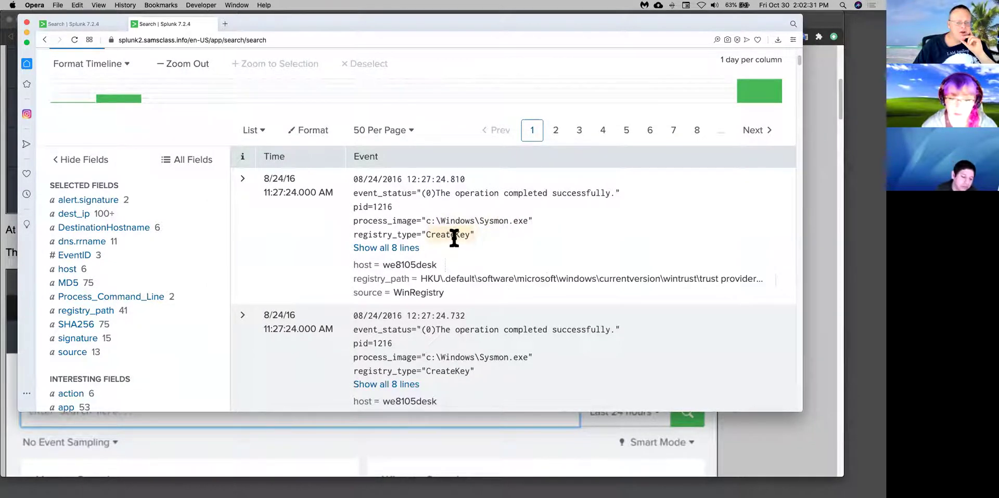
pyautogui.scroll(-6, 452, 234)
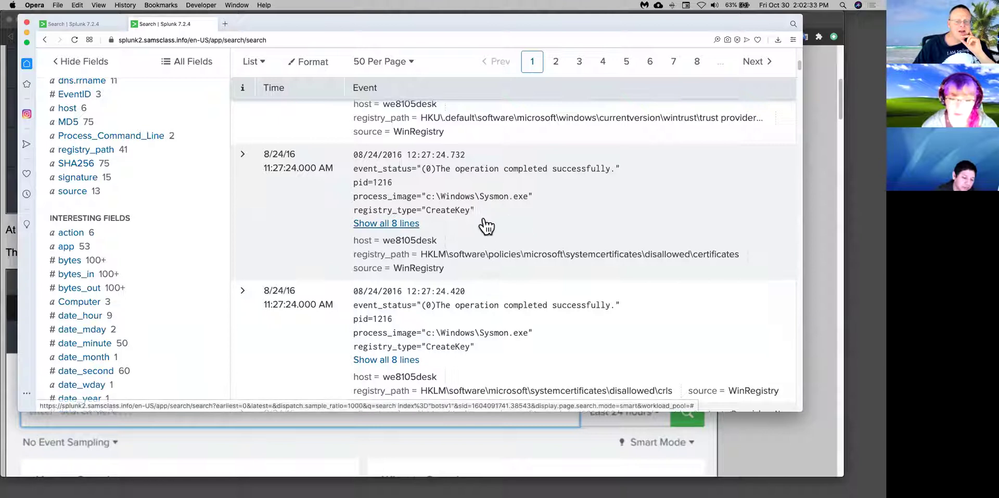
pyautogui.scroll(-6, 507, 233)
pyautogui.scroll(-3, 484, 234)
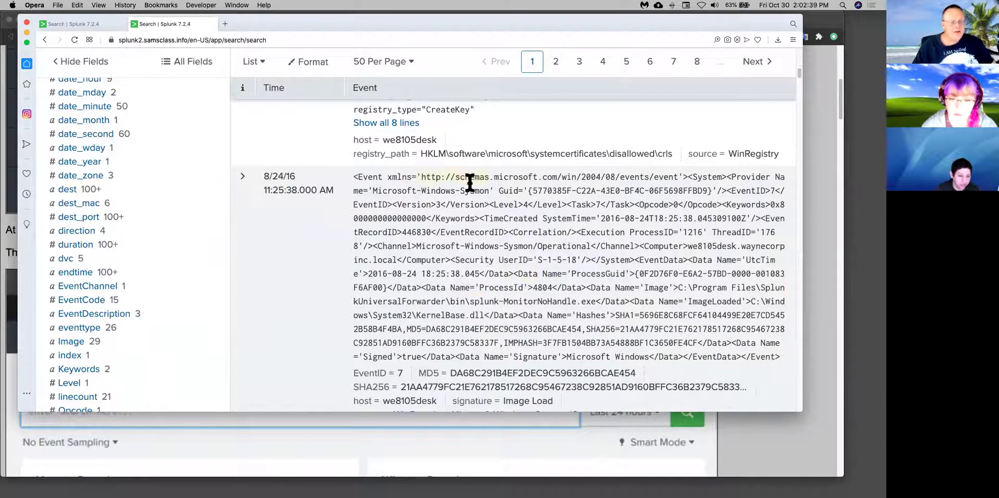
pyautogui.scroll(7, 487, 326)
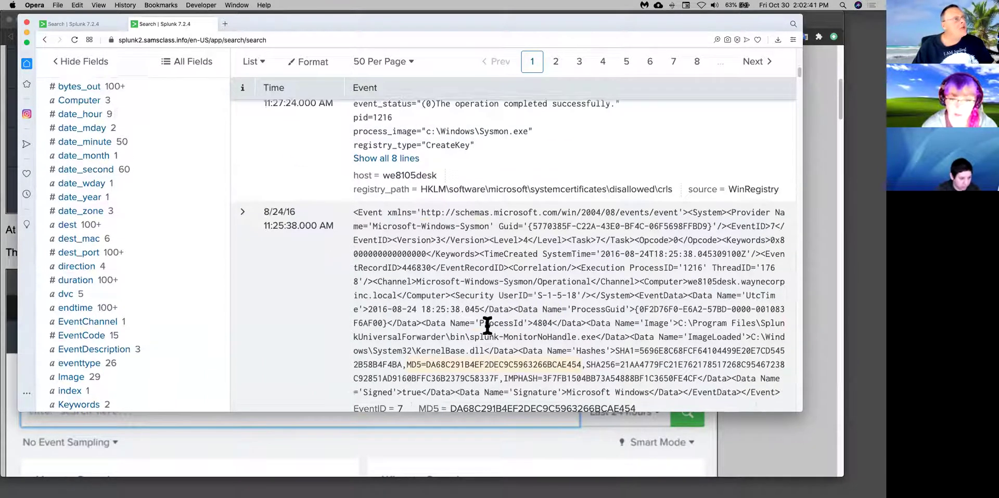
pyautogui.scroll(8, 485, 321)
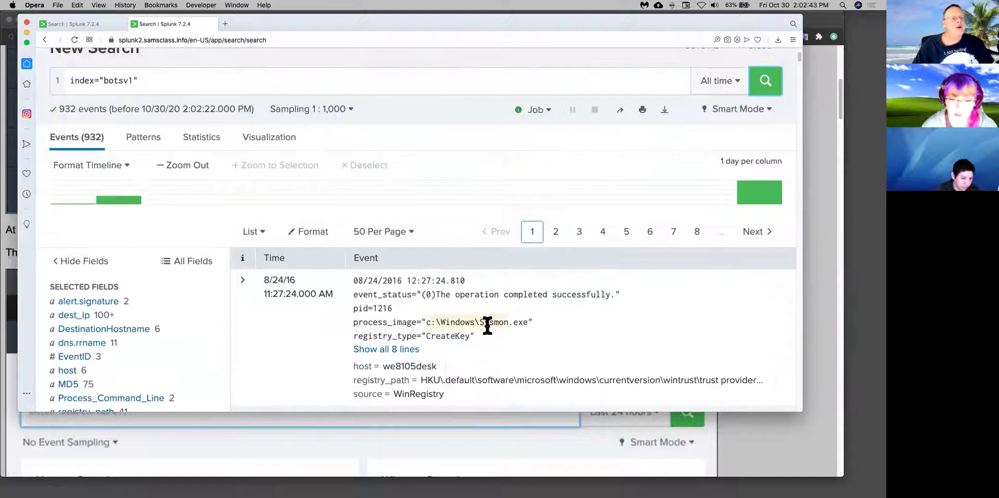
pyautogui.scroll(2, 689, 172)
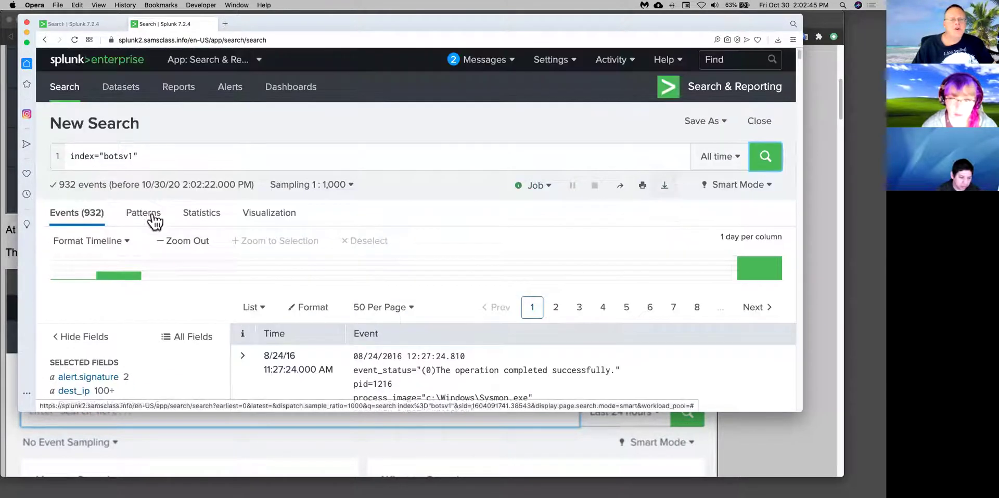
pyautogui.click(63, 93)
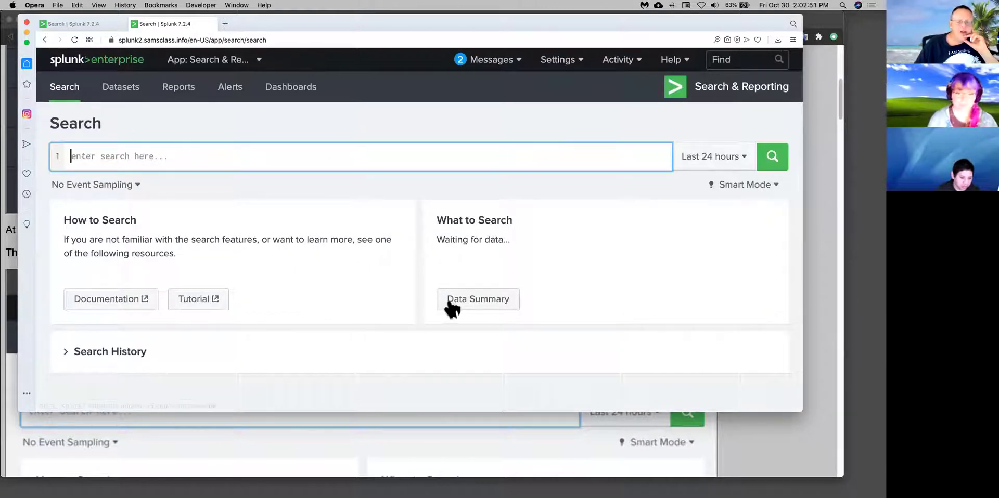
# - Browse the Data Summary's Sources list, including stream:http and udp:514, then close it
pyautogui.click(476, 302)
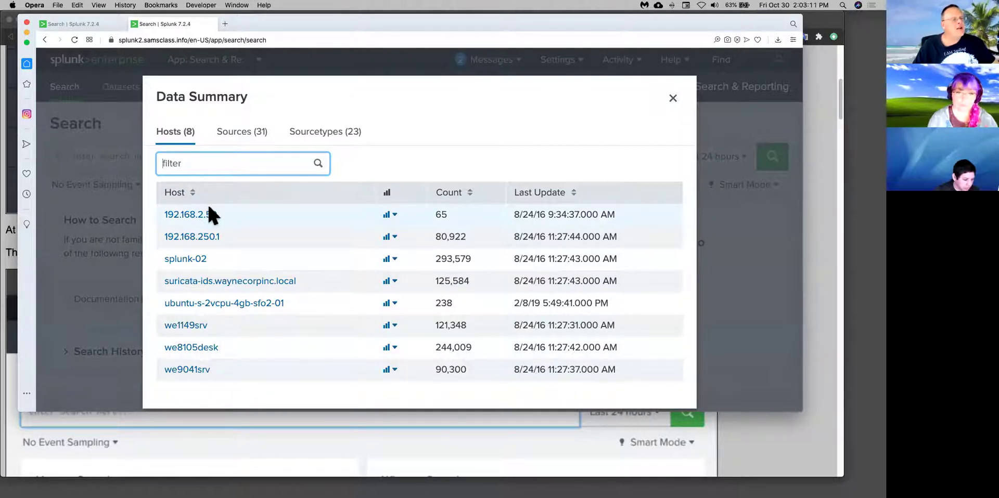
pyautogui.click(241, 138)
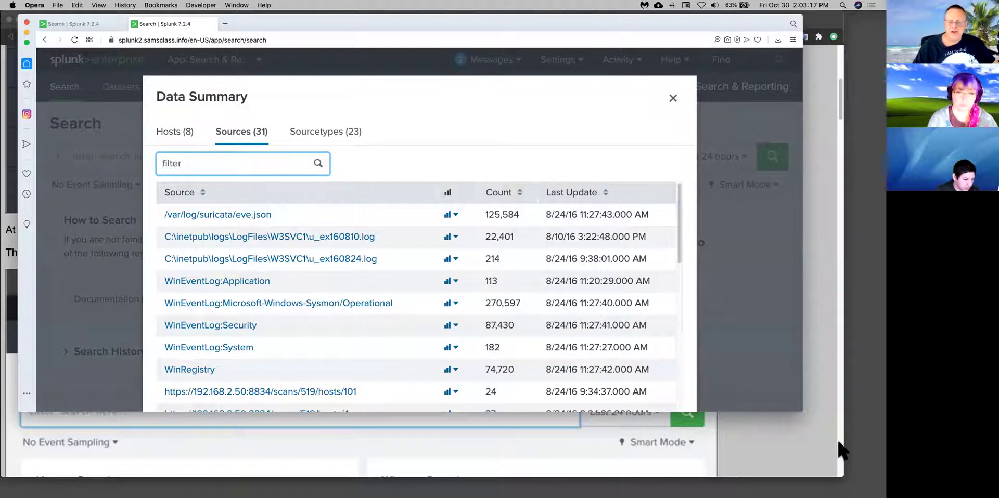
pyautogui.moveTo(802, 410); pyautogui.dragTo(797, 461)
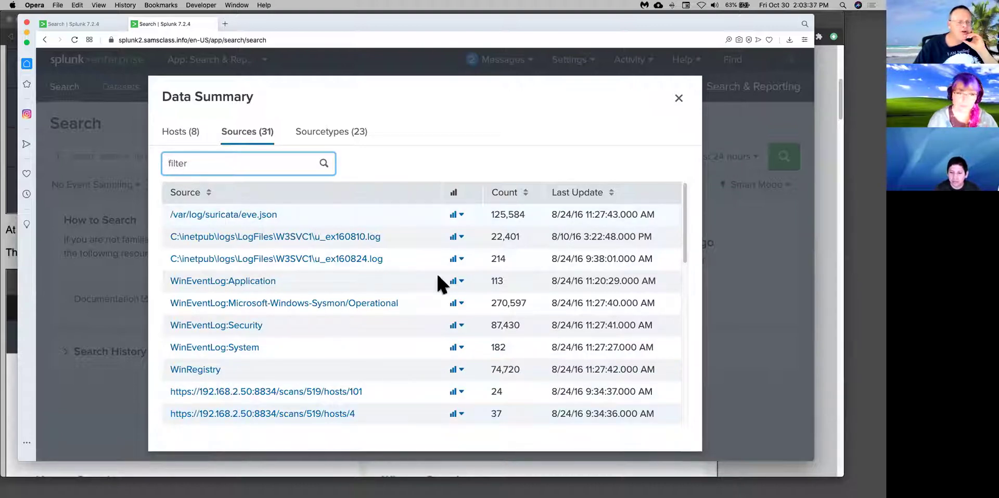
pyautogui.scroll(-10, 644, 307)
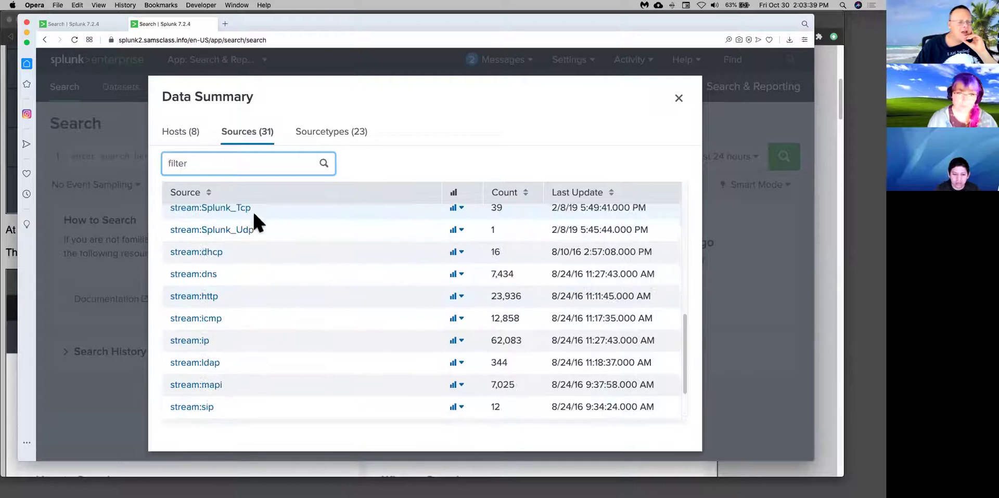
pyautogui.scroll(3, 253, 210)
pyautogui.scroll(-7, 254, 211)
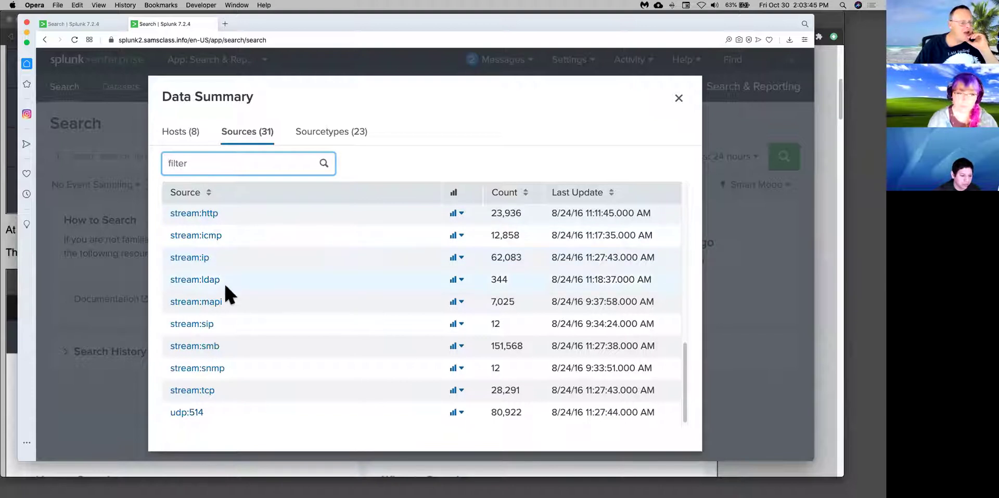
pyautogui.scroll(8, 289, 357)
pyautogui.scroll(-5, 289, 364)
pyautogui.scroll(20, 290, 364)
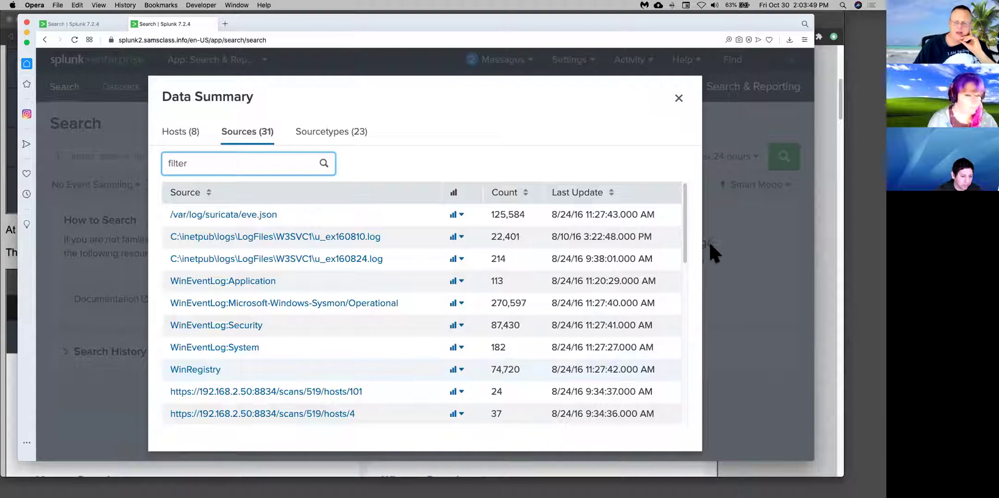
pyautogui.moveTo(685, 246)
pyautogui.mouseDown()
pyautogui.moveTo(671, 422)
pyautogui.moveTo(701, 234)
pyautogui.mouseUp()
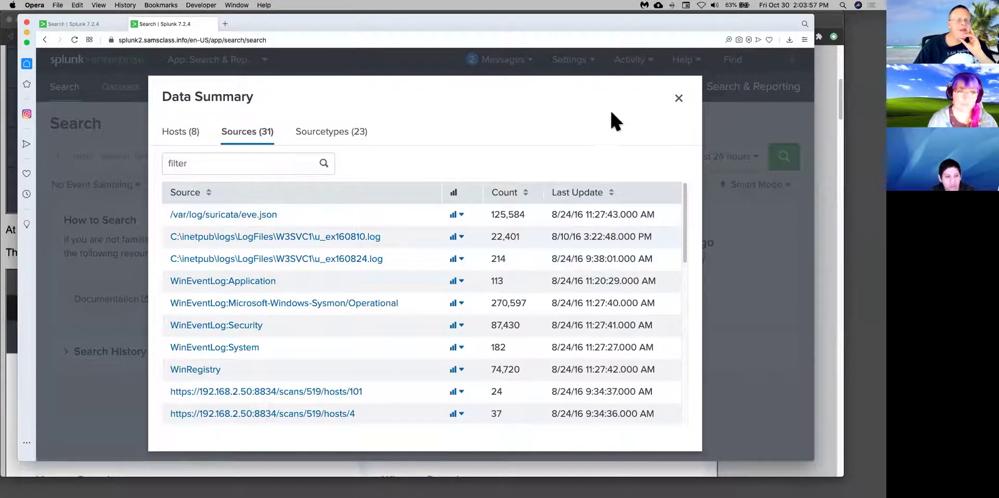
pyautogui.click(679, 99)
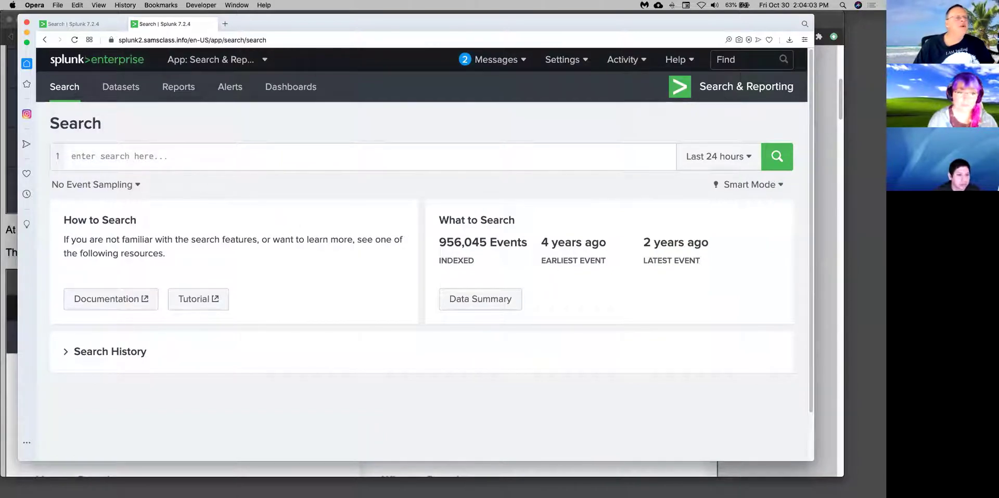
# - Show the samsclass lab at 'Viewing stream:http Events' and highlight the sourcetype="stream:http" line
pyautogui.moveTo(284, 21); pyautogui.dragTo(302, 150)
pyautogui.click(611, 127)
pyautogui.scroll(-10, 619, 152)
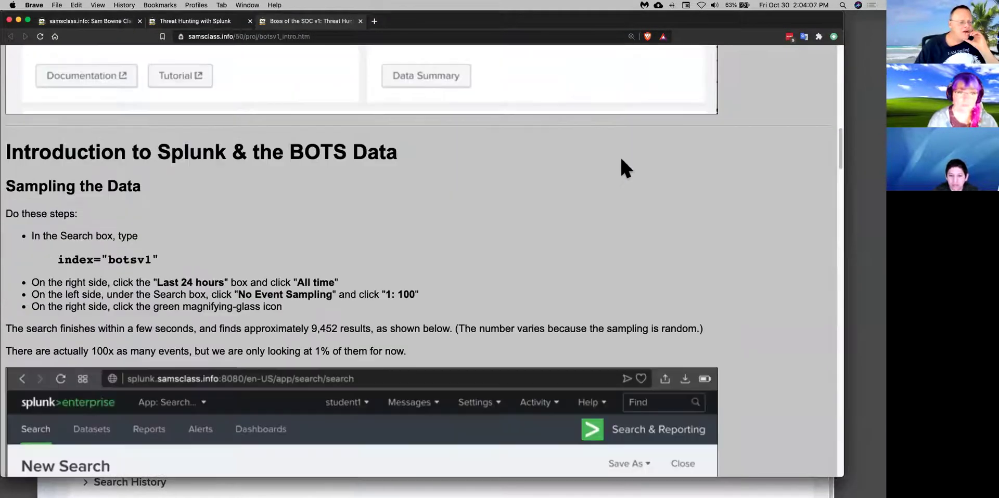
pyautogui.scroll(-10, 288, 237)
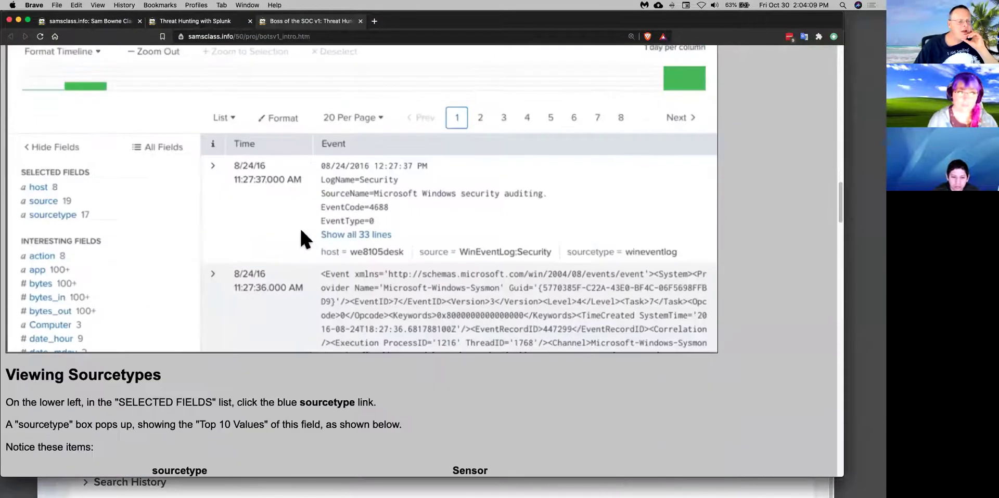
pyautogui.scroll(-15, 304, 229)
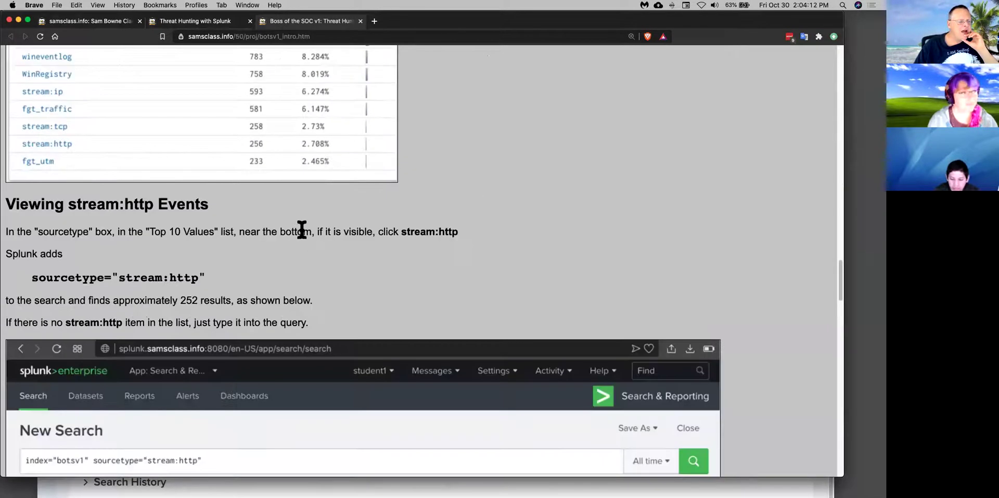
pyautogui.moveTo(31, 277); pyautogui.dragTo(201, 278)
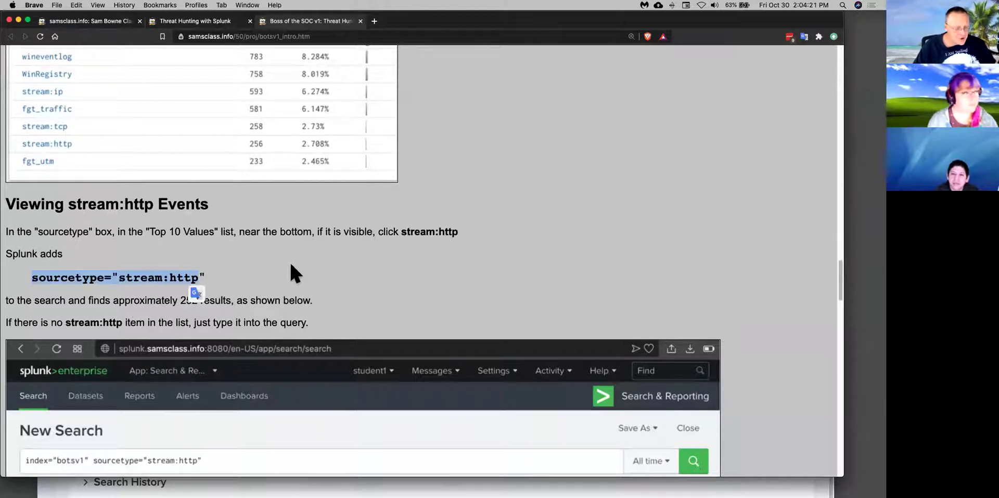
# - Bring back and enlarge the Splunk window, then enter the query index="botsv1"
pyautogui.press('super+Tab')
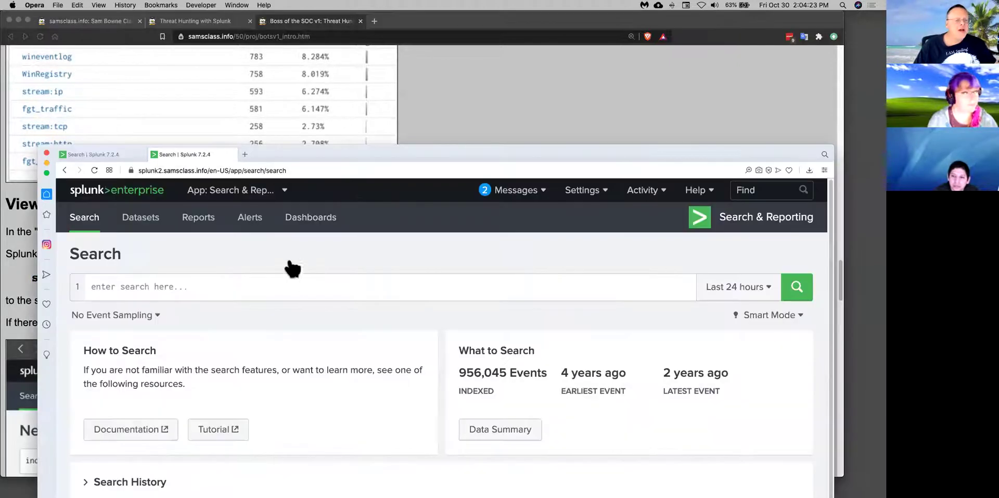
pyautogui.moveTo(354, 156); pyautogui.dragTo(324, 28)
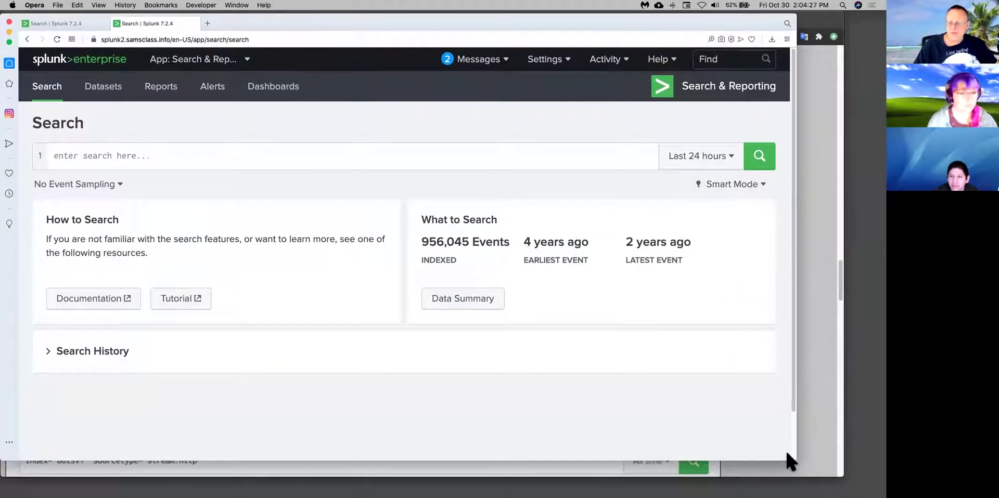
pyautogui.moveTo(791, 462); pyautogui.dragTo(809, 469)
pyautogui.click(89, 156)
pyautogui.write('ind')
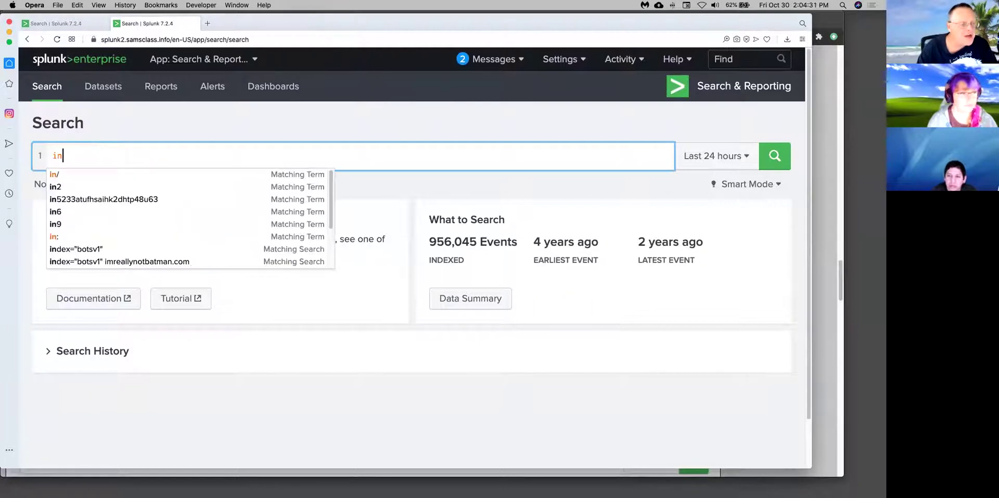
pyautogui.click(89, 250)
# - Set 1 : 1,000 sampling and All time, then run the search for 952 events
pyautogui.click(101, 185)
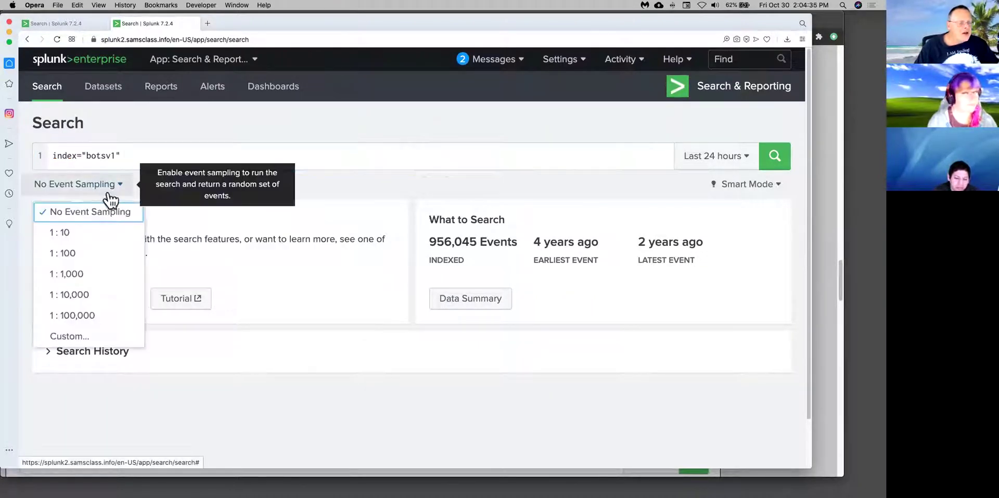
pyautogui.click(80, 276)
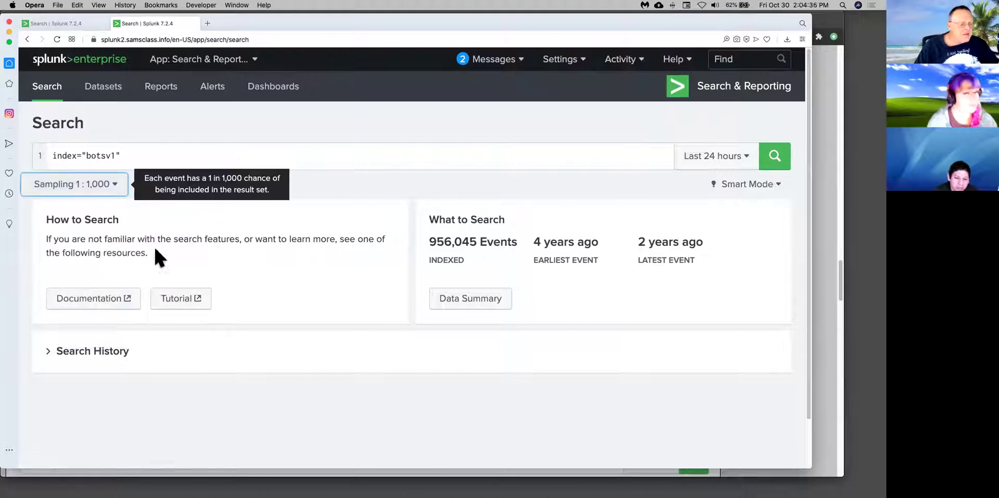
pyautogui.click(739, 158)
pyautogui.click(675, 197)
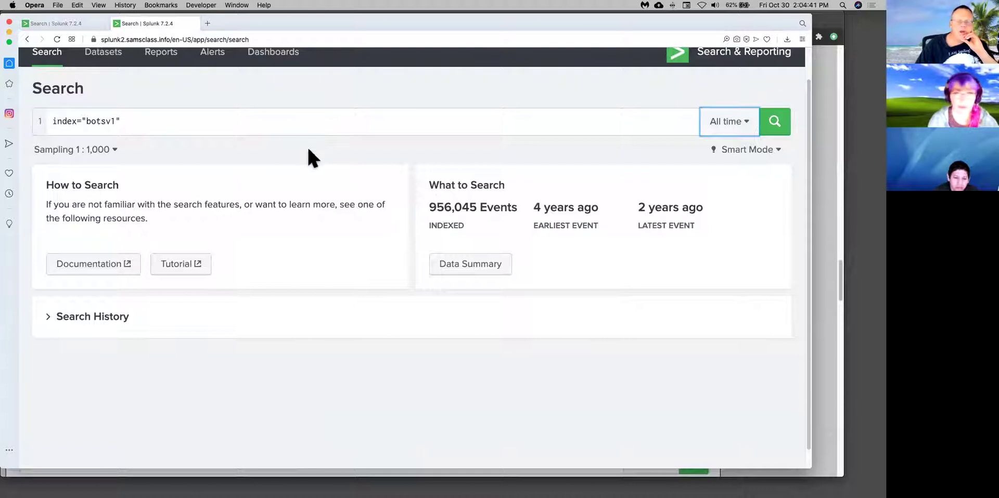
pyautogui.click(774, 121)
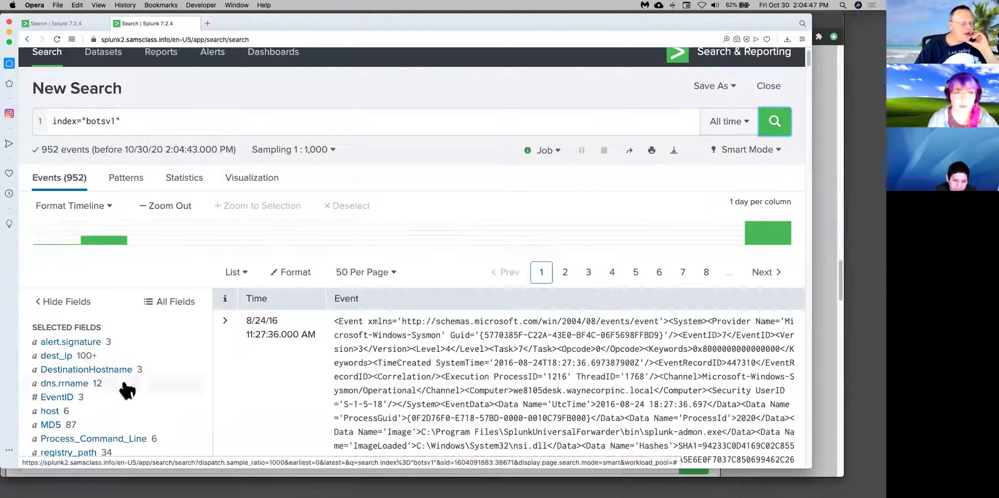
# - Open the source field's top values summary, showing 15 sources led by Sysmon Operational
pyautogui.scroll(-3, 126, 401)
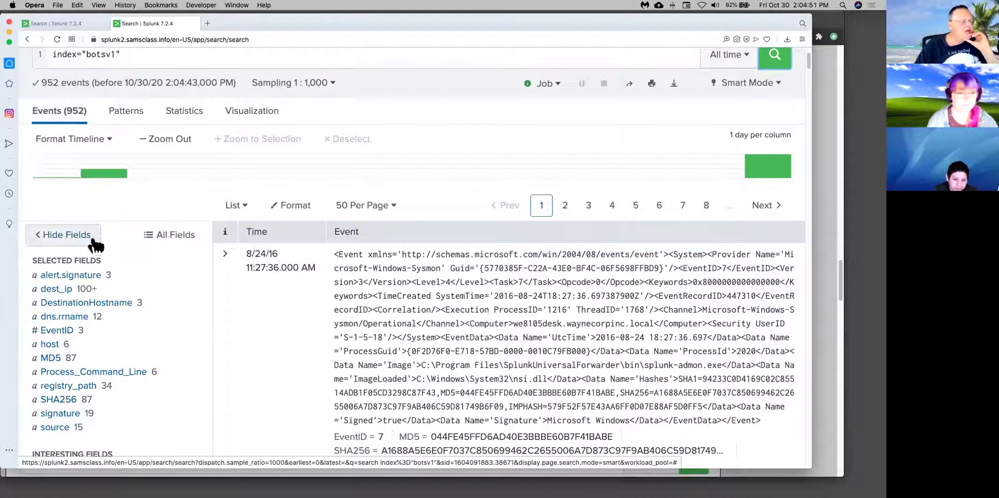
pyautogui.scroll(-1, 140, 413)
pyautogui.scroll(-4, 142, 415)
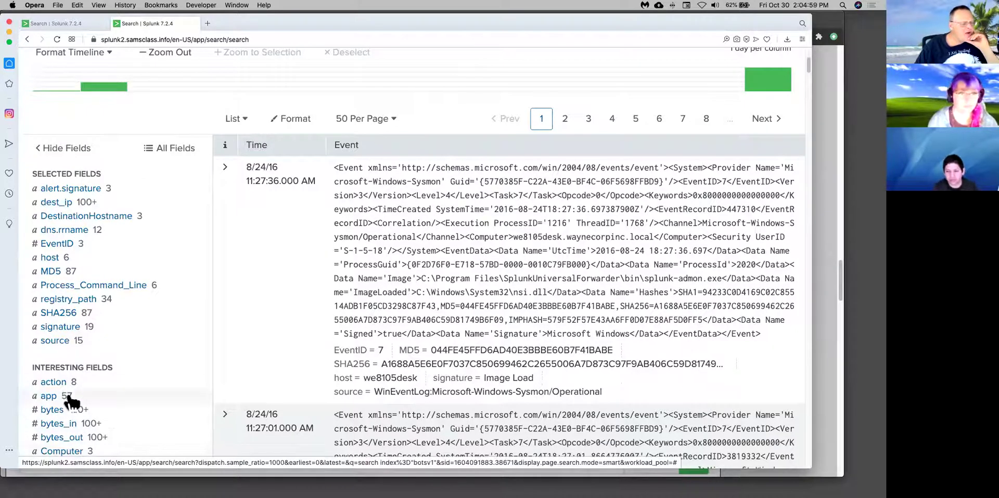
pyautogui.click(55, 341)
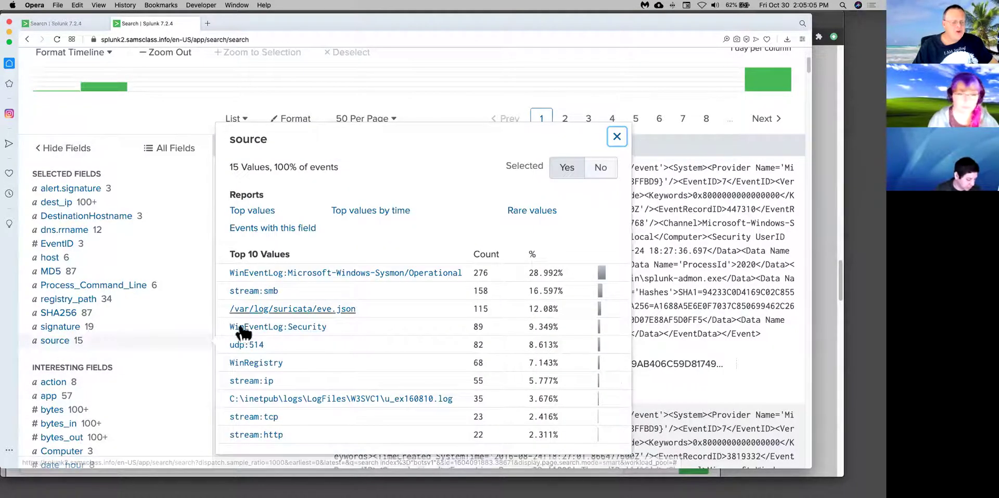
# - Filter to source="stream:http" and browse the 31 events' fields like dest_ip and dest_content
pyautogui.click(260, 436)
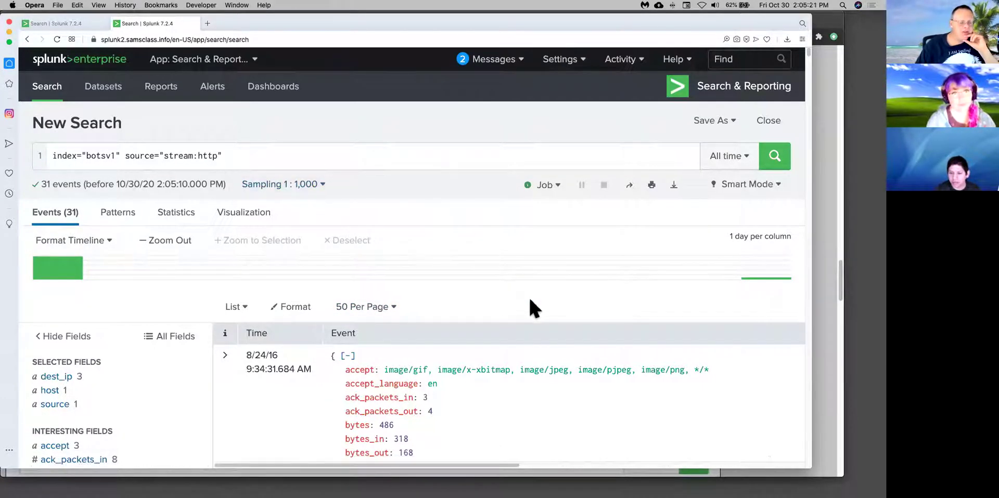
pyautogui.scroll(-15, 530, 301)
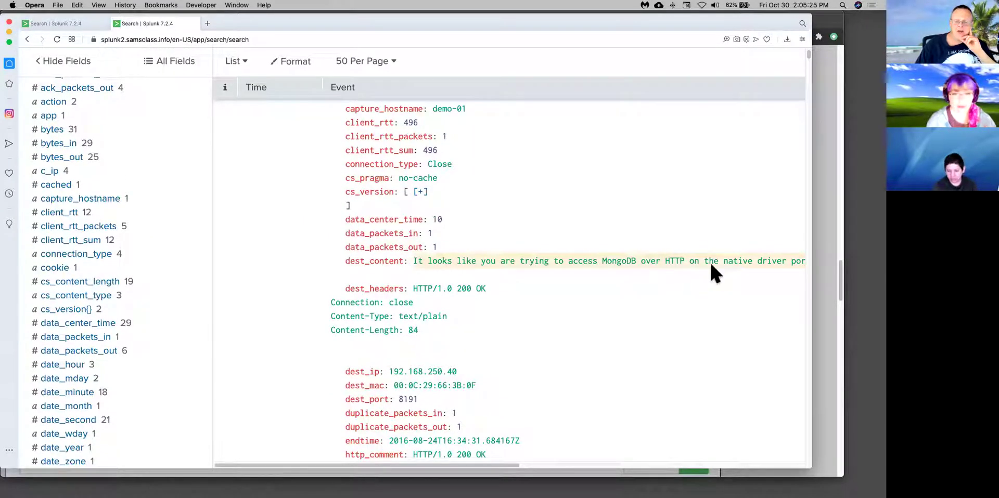
pyautogui.scroll(-10, 673, 316)
pyautogui.scroll(-10, 673, 317)
pyautogui.scroll(-5, 672, 314)
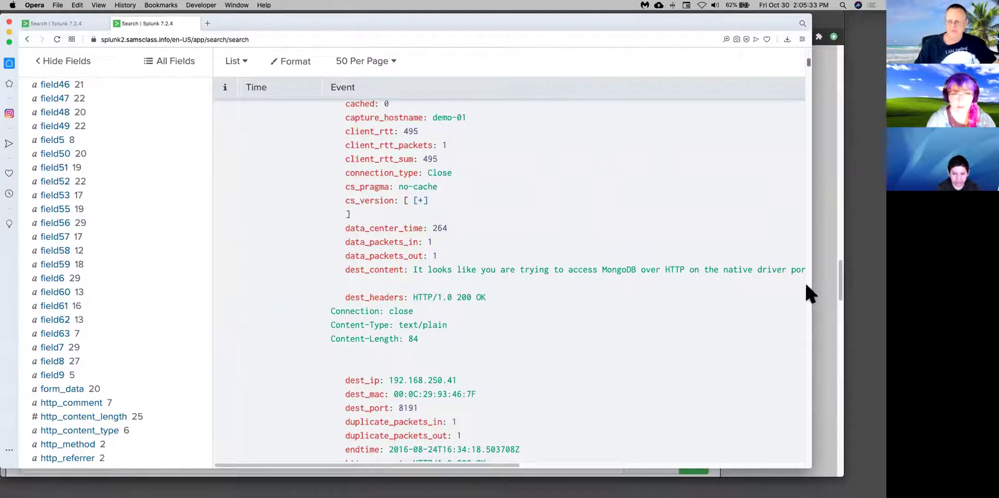
pyautogui.moveTo(804, 477); pyautogui.dragTo(869, 489)
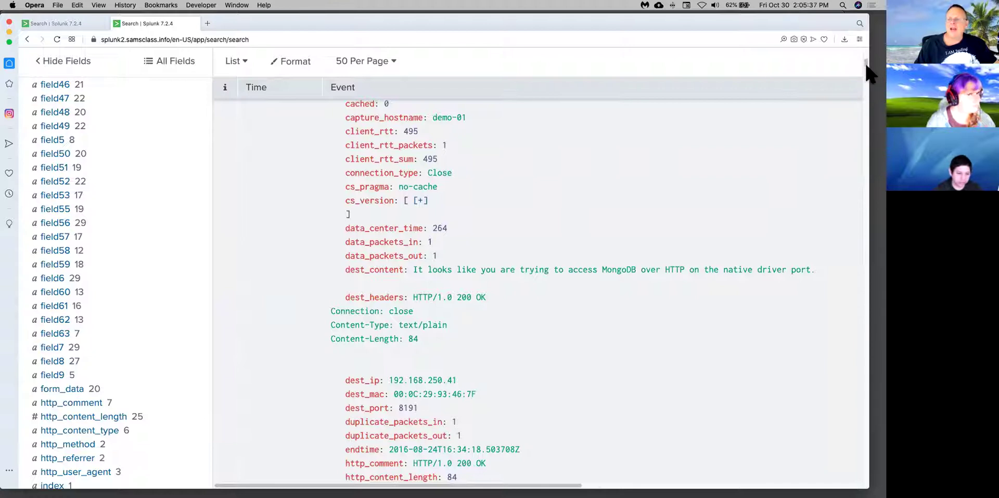
pyautogui.moveTo(867, 67); pyautogui.dragTo(866, 51)
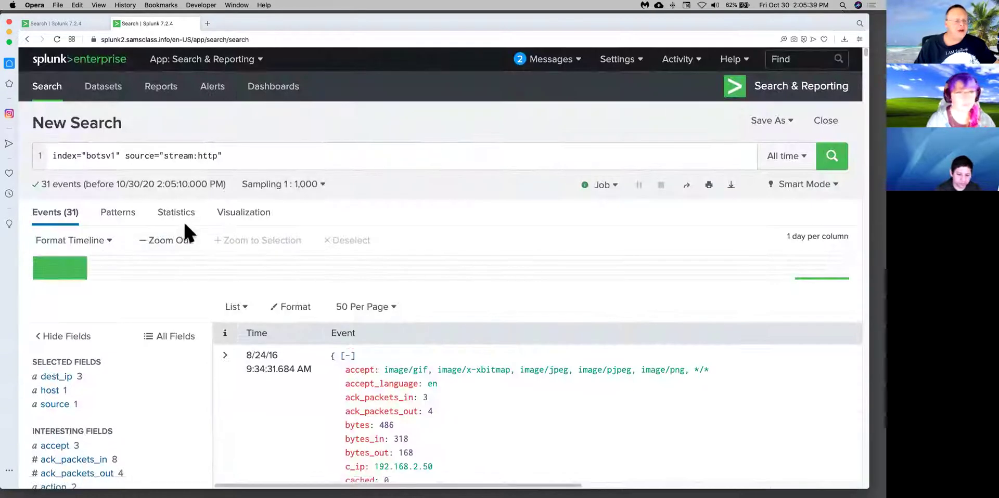
# - Add imreallynotbatman.com to the stream:http query and rerun it, returning 28 events
pyautogui.click(232, 154)
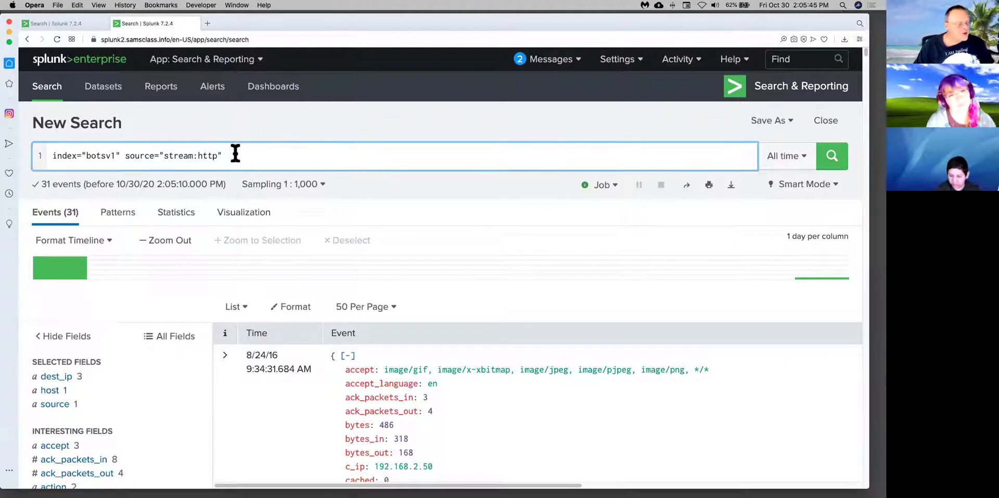
pyautogui.write('imre')
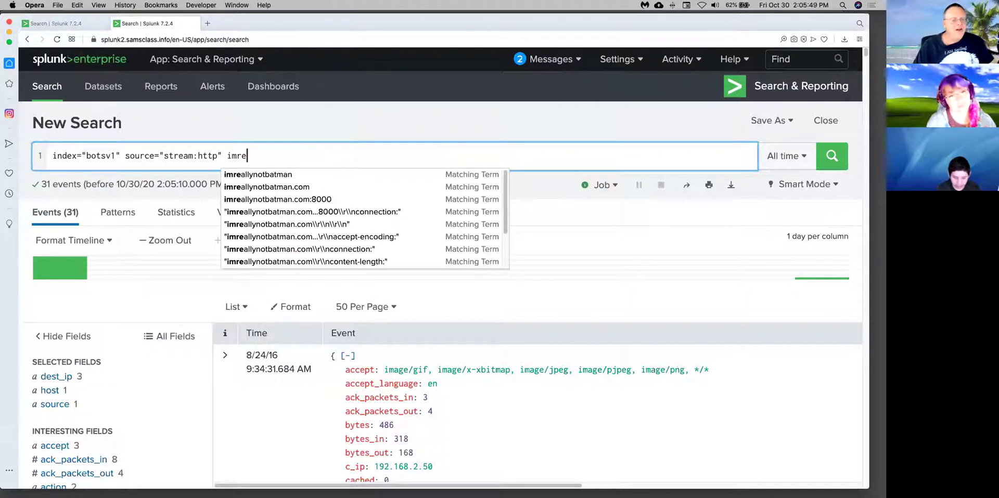
pyautogui.press('Down')
pyautogui.press('Down')
pyautogui.press('Return')
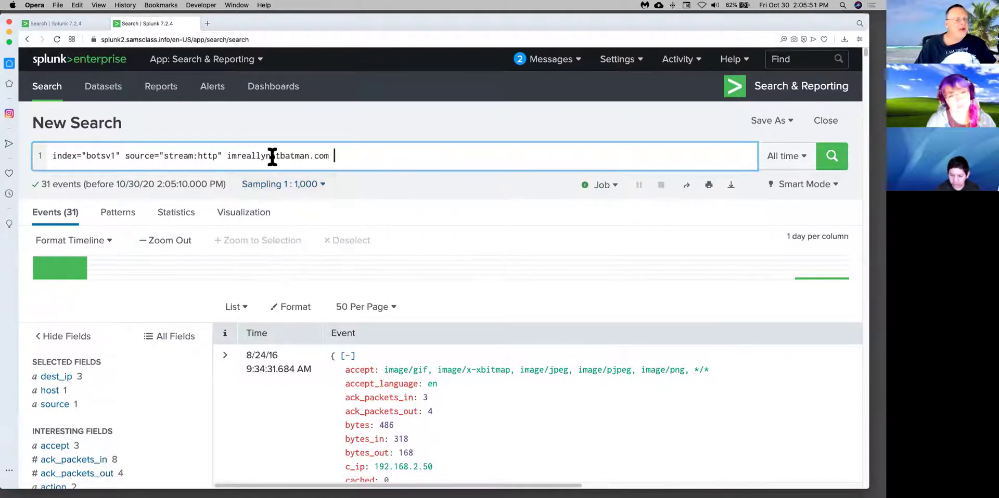
pyautogui.click(829, 165)
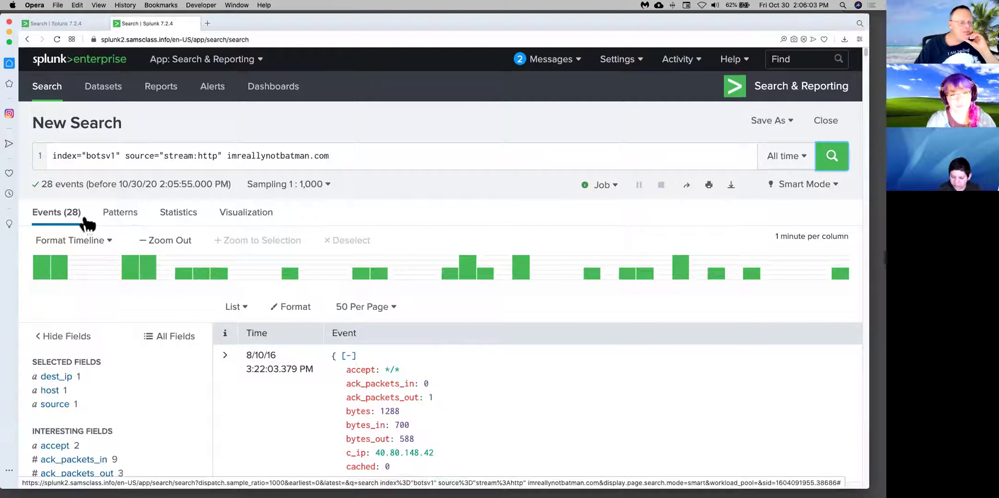
# - Turn off event sampling and rerun the imreallynotbatman.com search to get all 2,500 events
pyautogui.click(314, 186)
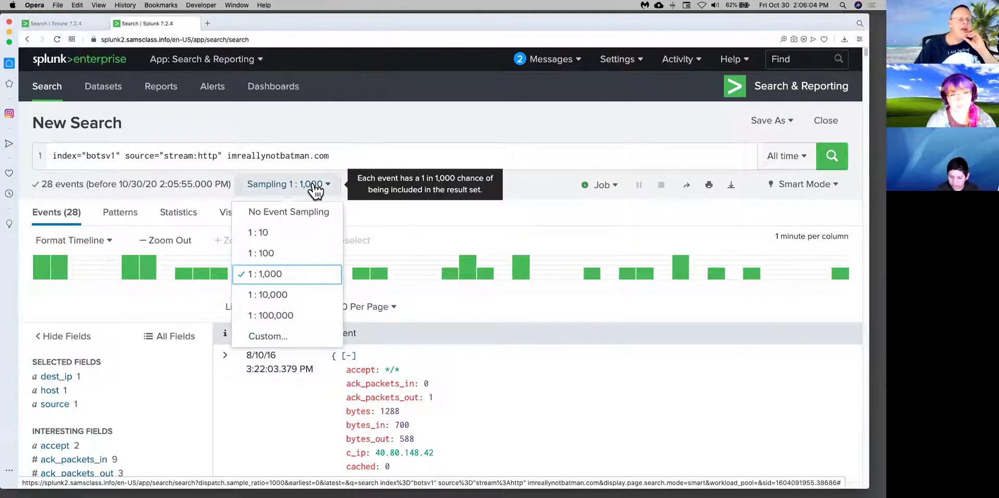
pyautogui.click(290, 210)
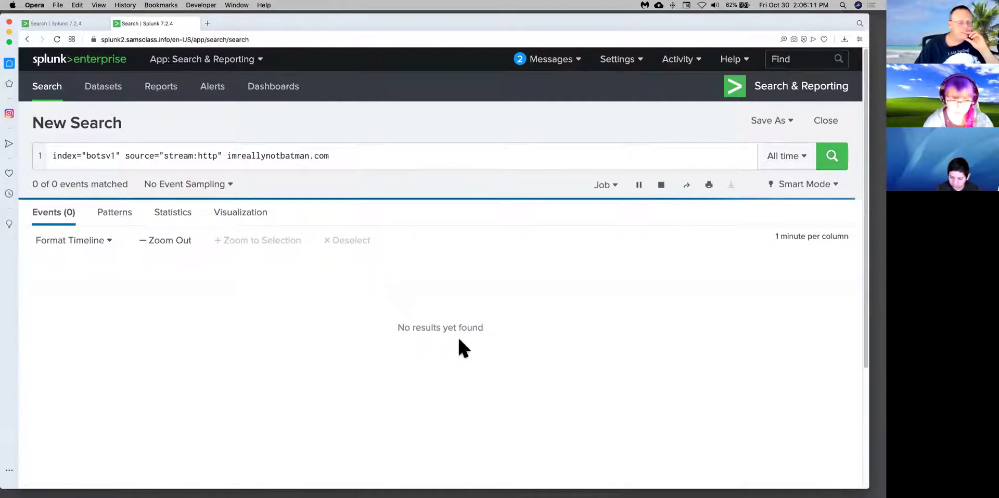
pyautogui.click(829, 158)
pyautogui.click(831, 159)
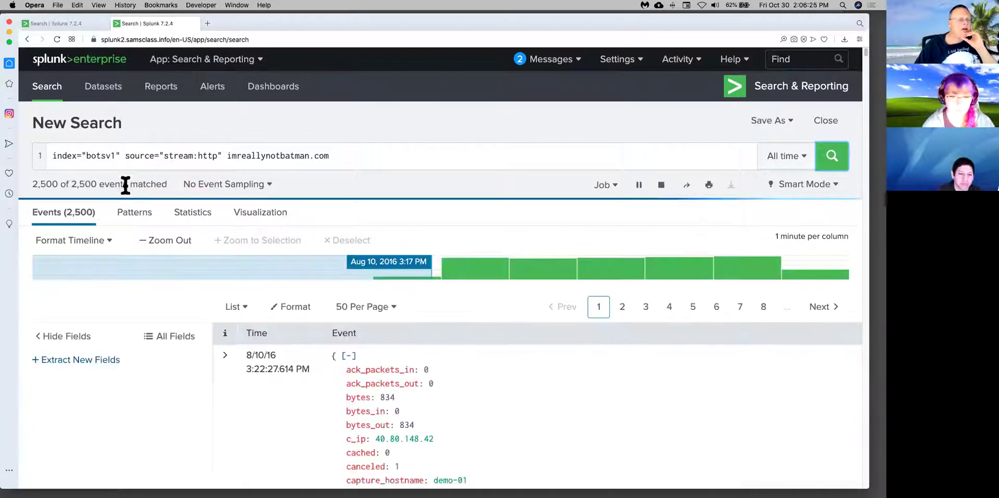
# - Scroll through the event request headers and highlight the Acunetix-Product: WVS/10.0 header
pyautogui.scroll(-1, 511, 428)
pyautogui.scroll(-10, 510, 427)
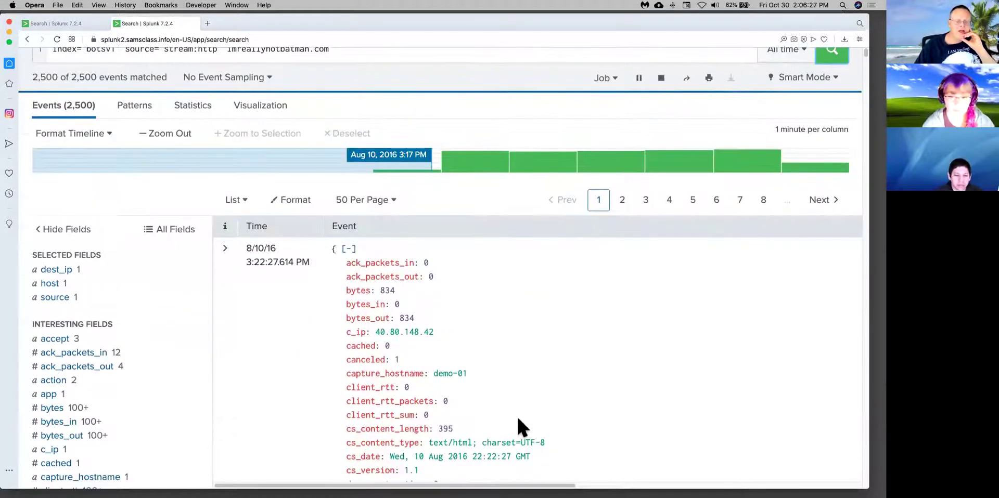
pyautogui.scroll(-3, 517, 417)
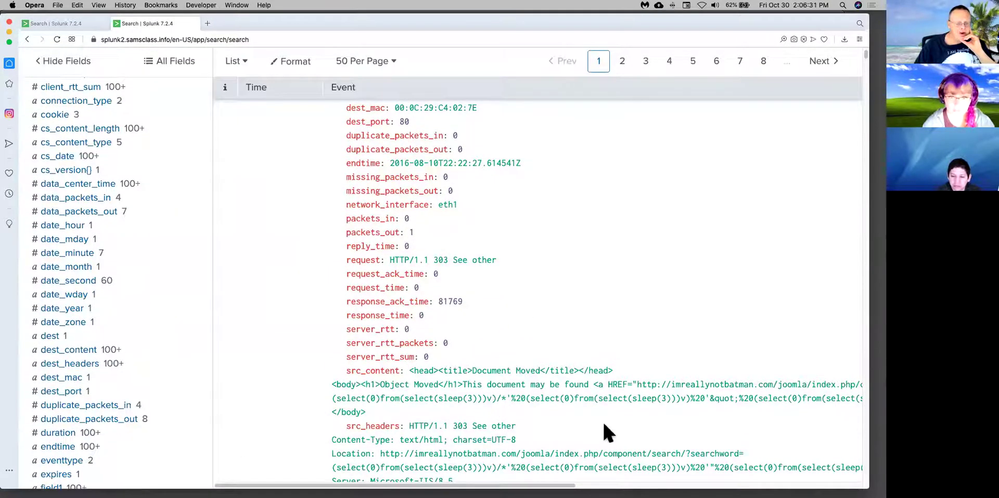
pyautogui.scroll(-5, 603, 427)
pyautogui.scroll(-4, 604, 424)
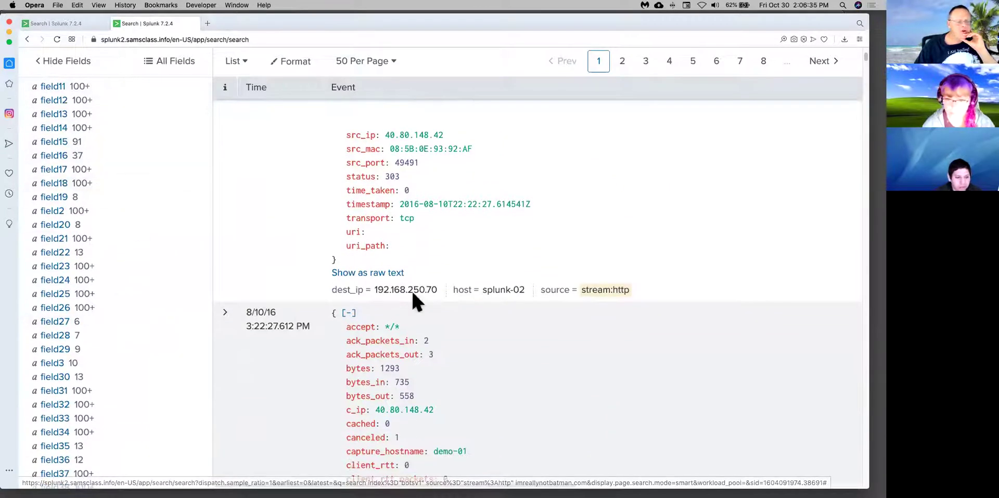
pyautogui.scroll(-4, 551, 343)
pyautogui.scroll(-8, 551, 339)
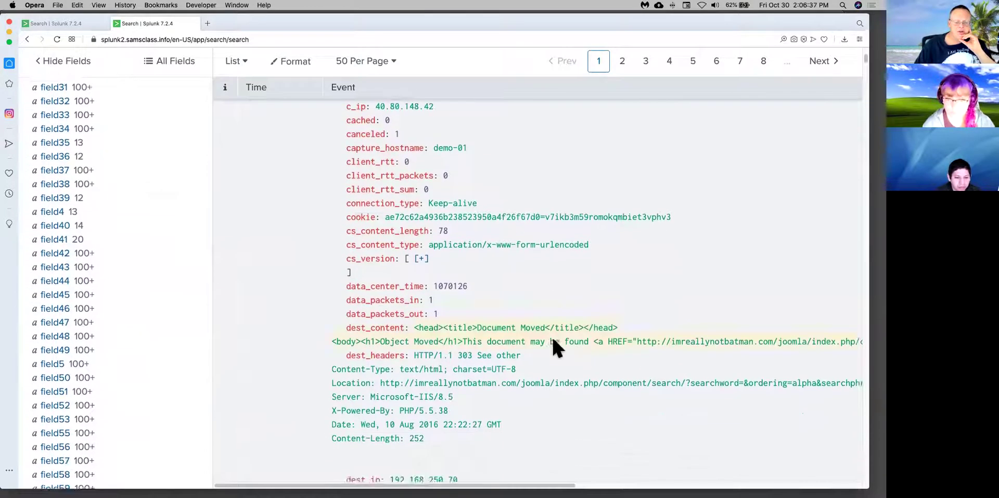
pyautogui.scroll(-7, 553, 341)
pyautogui.scroll(-1, 553, 341)
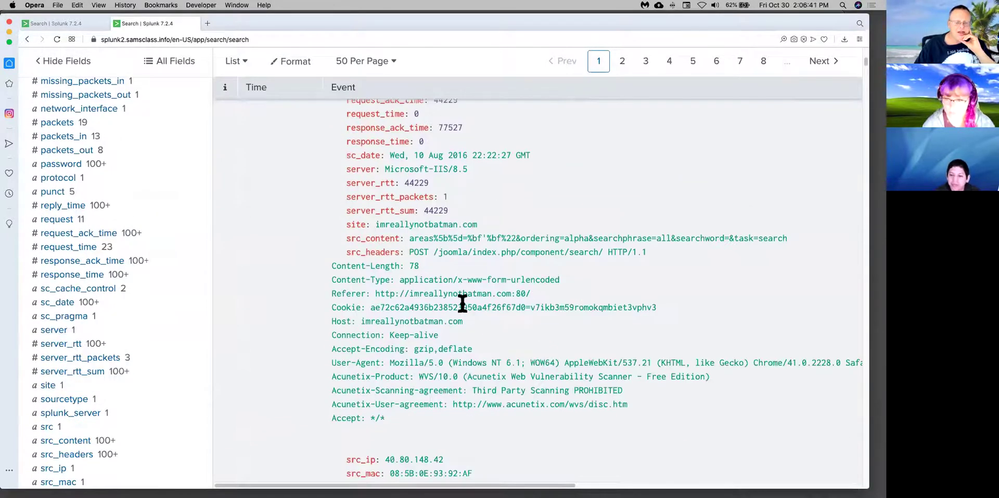
pyautogui.scroll(-1, 409, 423)
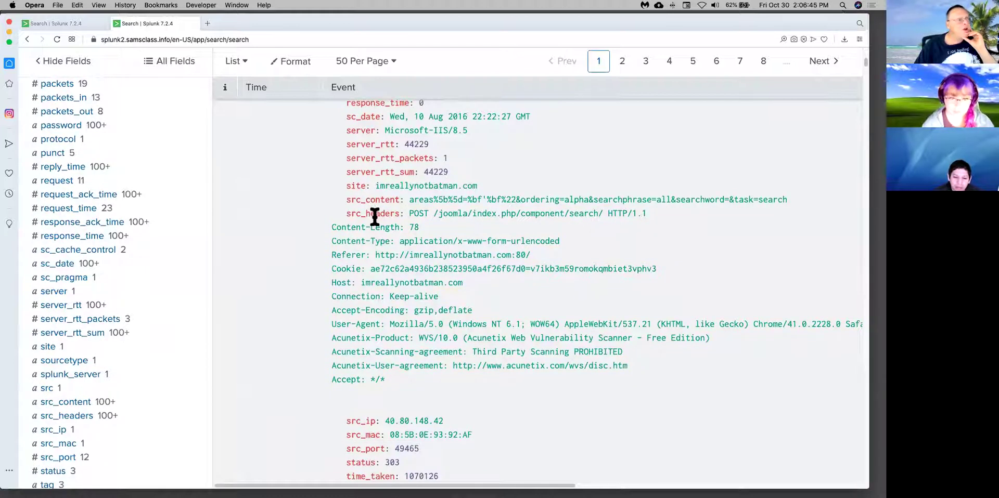
pyautogui.moveTo(333, 339); pyautogui.dragTo(406, 337)
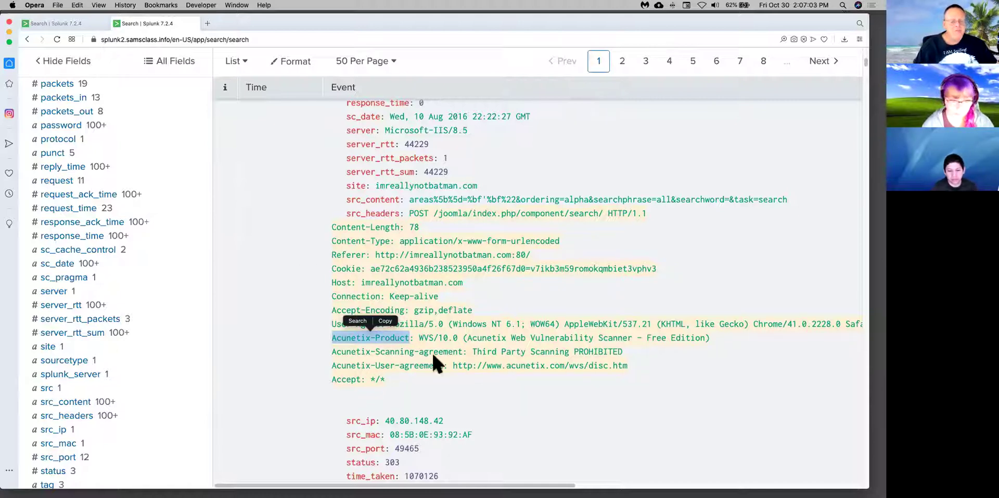
# - Dismiss the time popup, find the dest_ip row and copy the value 192.168.250.70
pyautogui.scroll(-7, 373, 298)
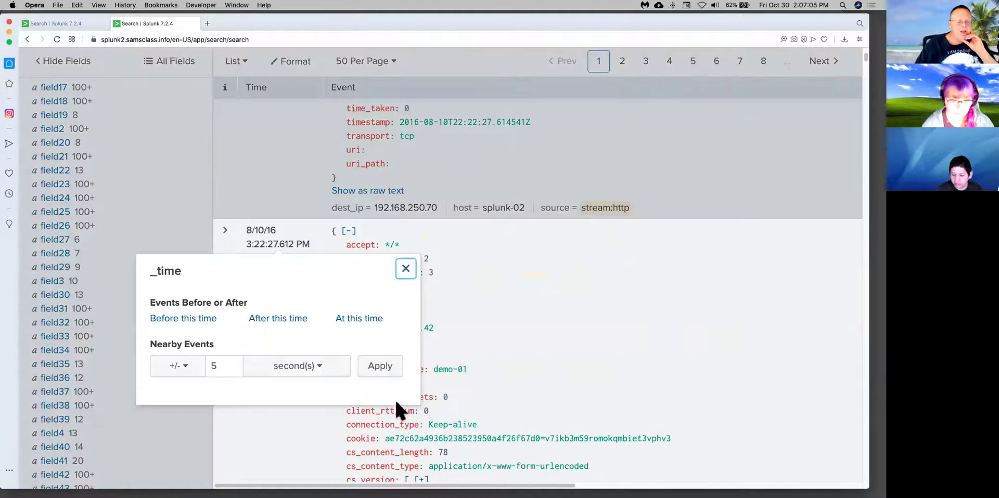
pyautogui.click(406, 269)
pyautogui.scroll(-6, 429, 376)
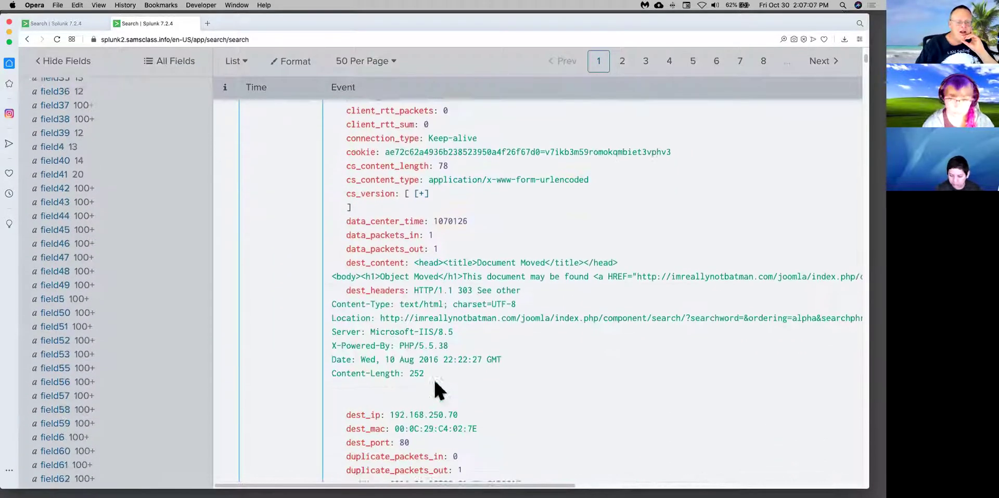
pyautogui.scroll(-1, 434, 379)
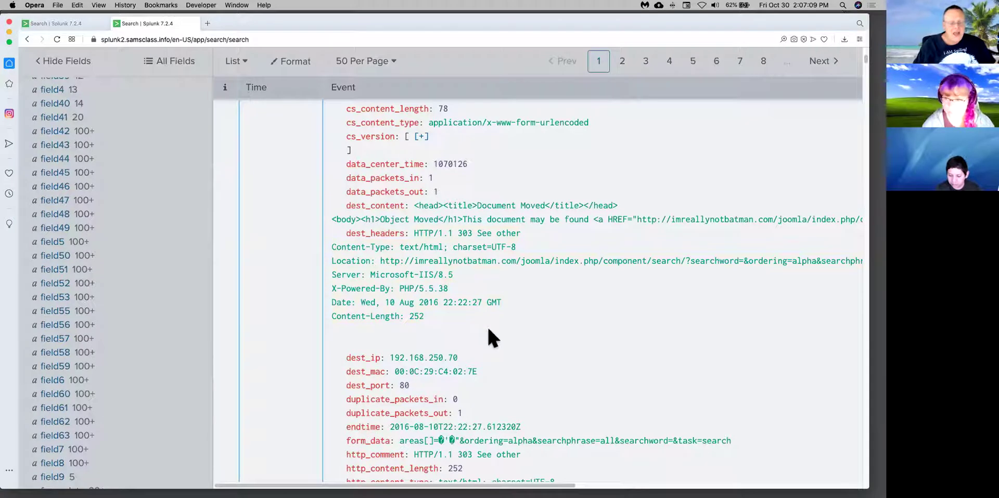
pyautogui.scroll(-2, 489, 330)
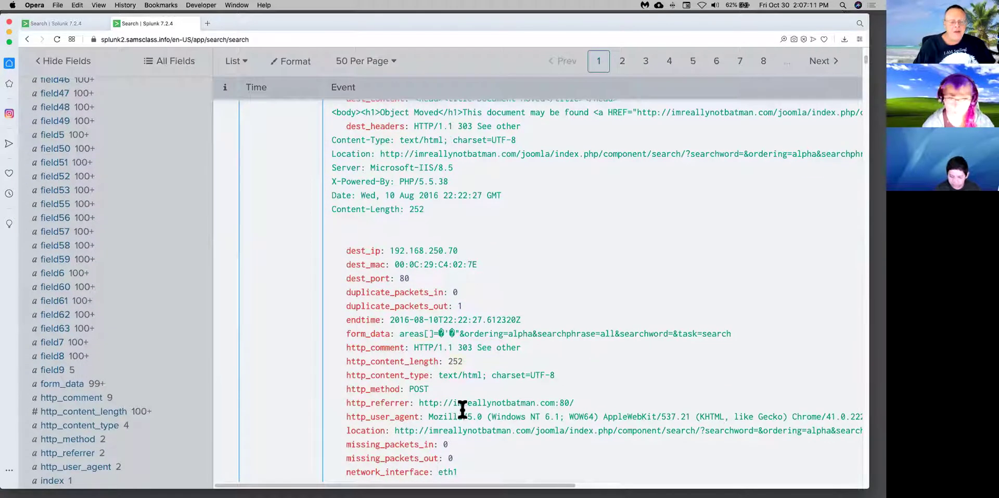
pyautogui.scroll(-4, 461, 405)
pyautogui.scroll(-4, 451, 406)
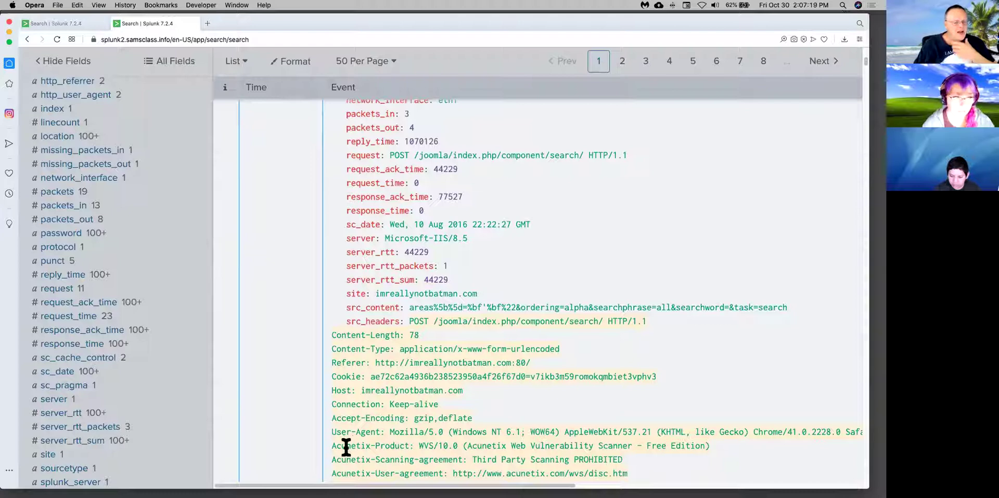
pyautogui.scroll(6, 386, 450)
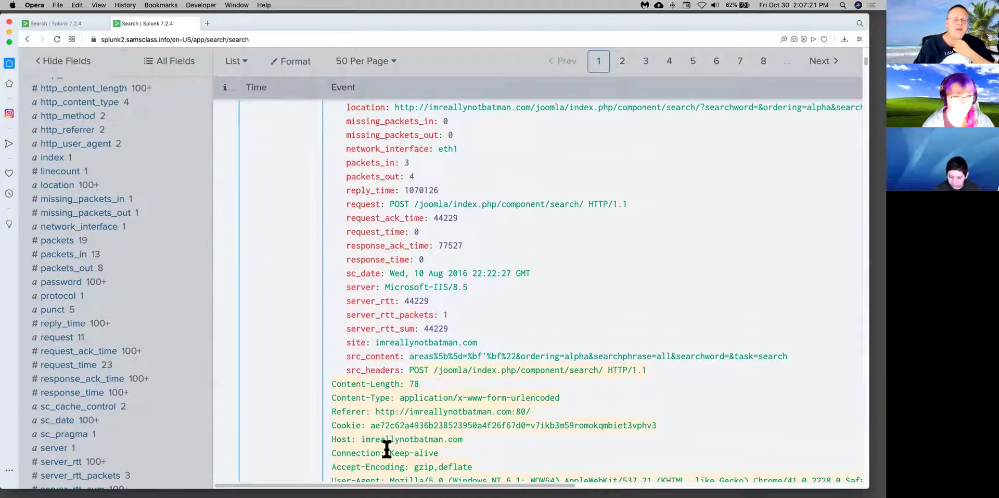
pyautogui.scroll(1, 386, 449)
pyautogui.moveTo(391, 202); pyautogui.dragTo(456, 200)
pyautogui.click(448, 185)
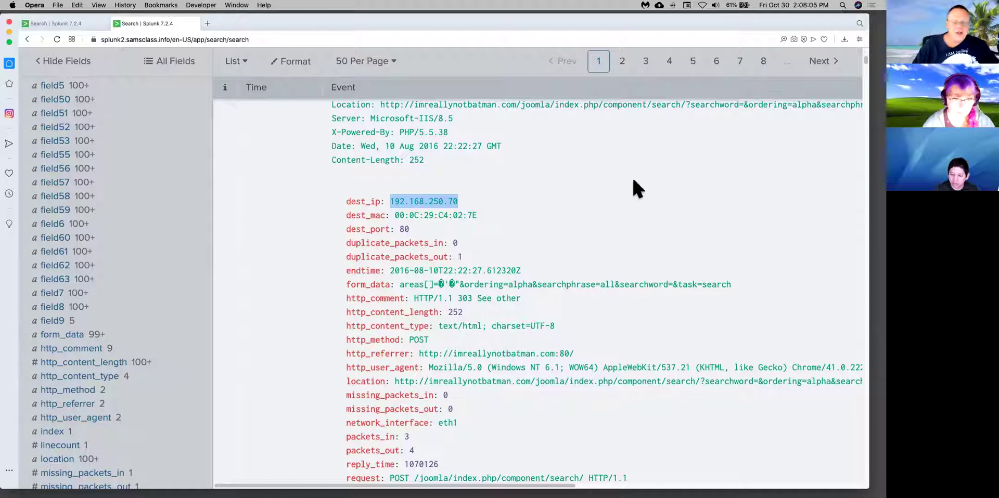
# - Use the src_ip field summary to filter the results to src_ip 40.80.148.42
pyautogui.scroll(5, 817, 279)
pyautogui.scroll(-15, 814, 287)
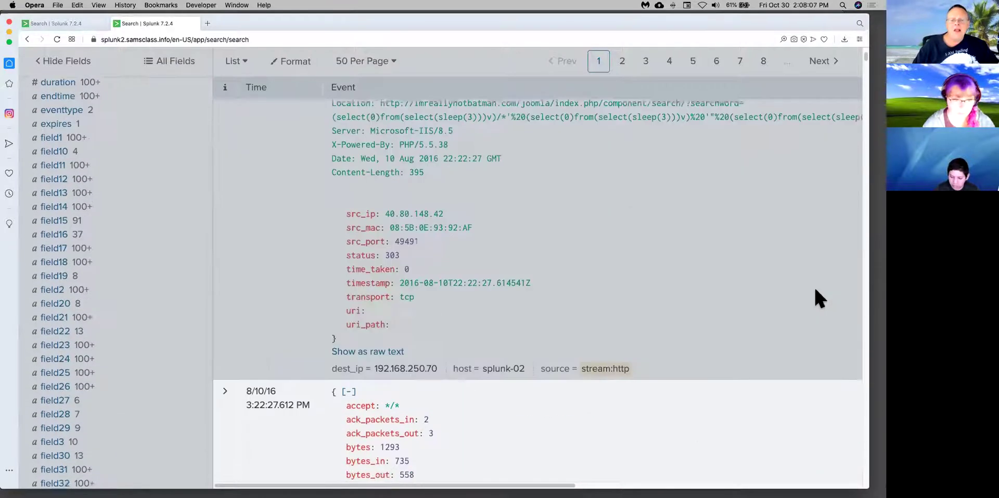
pyautogui.scroll(2, 801, 283)
pyautogui.scroll(20, 799, 294)
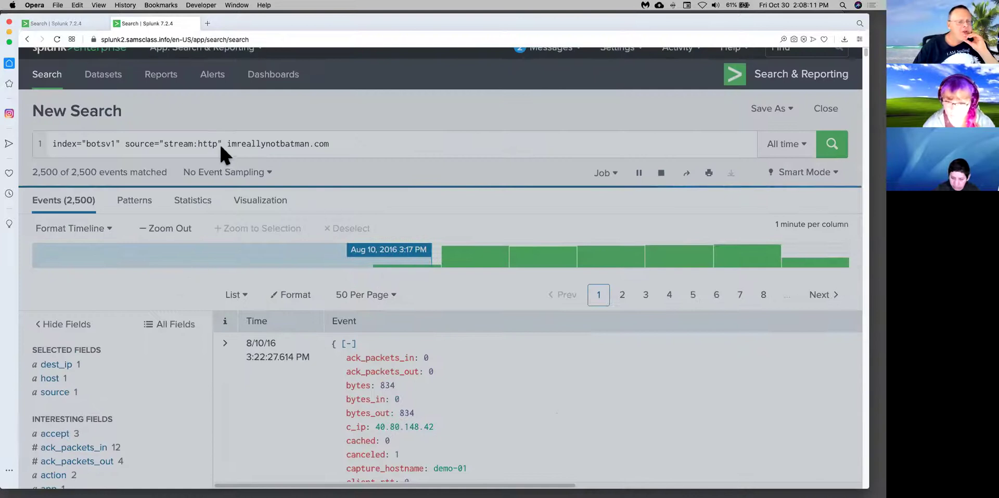
pyautogui.scroll(-8, 67, 376)
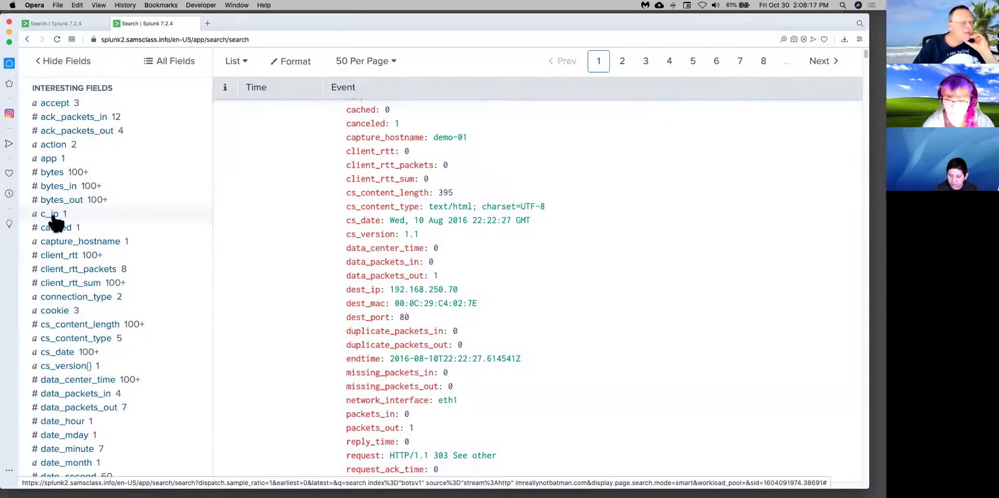
pyautogui.scroll(-3, 156, 332)
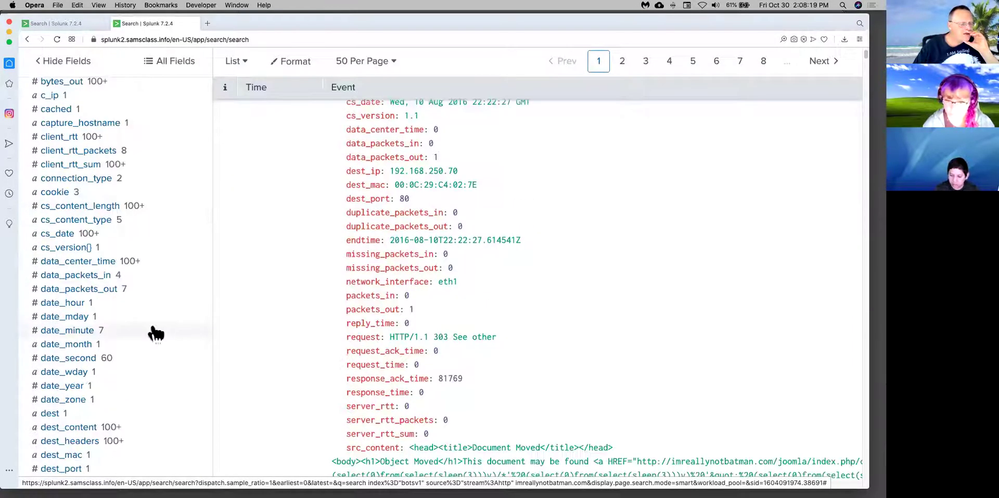
pyautogui.scroll(-9, 156, 336)
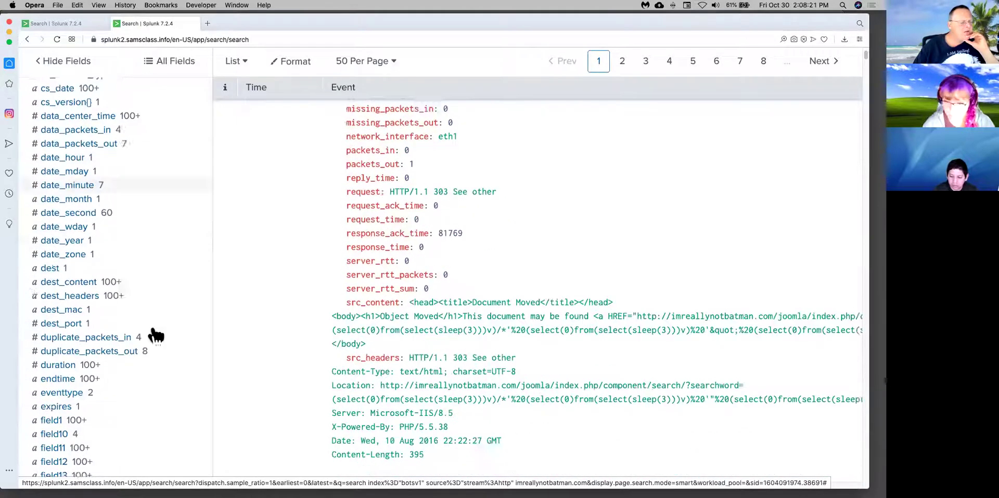
pyautogui.scroll(-15, 156, 335)
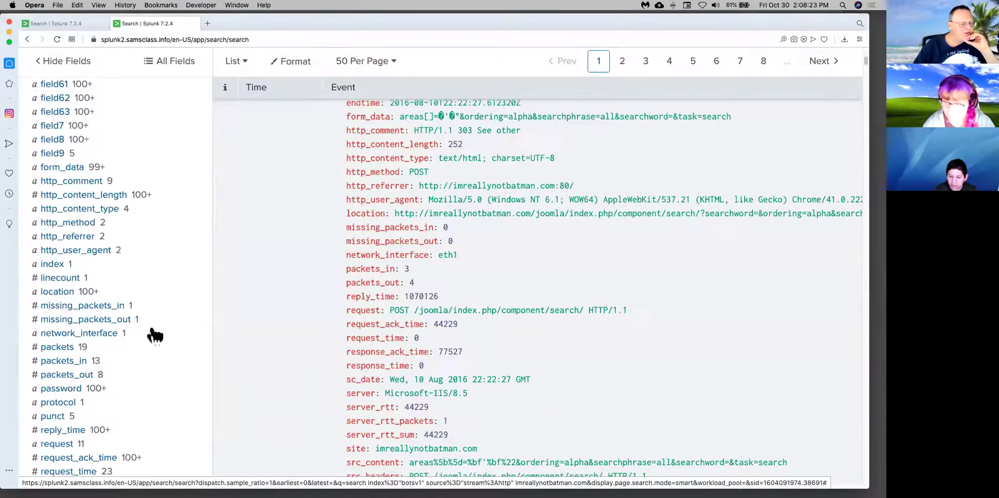
pyautogui.scroll(-4, 155, 335)
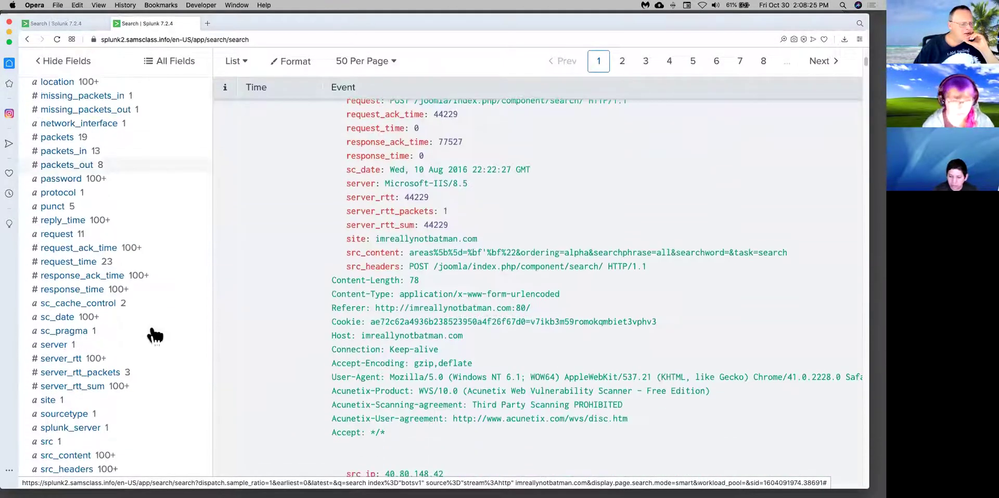
pyautogui.scroll(-1, 91, 385)
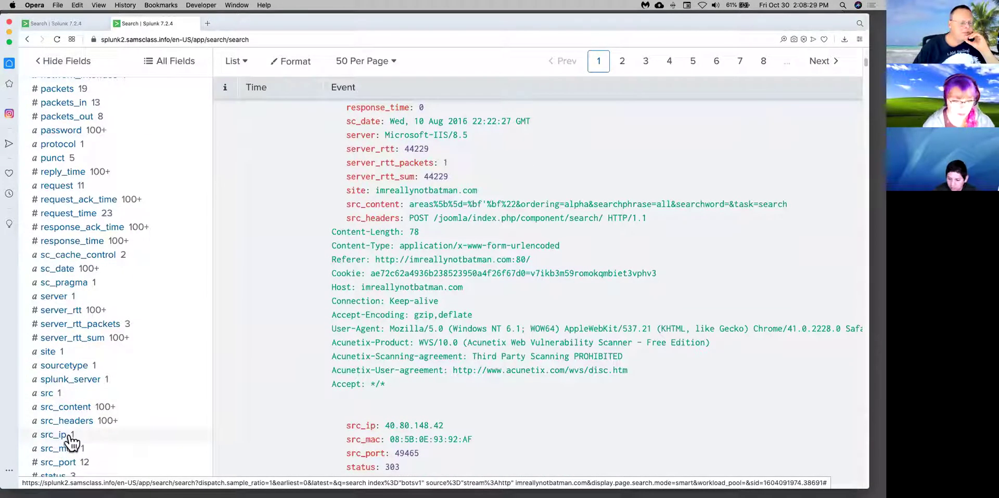
pyautogui.click(62, 437)
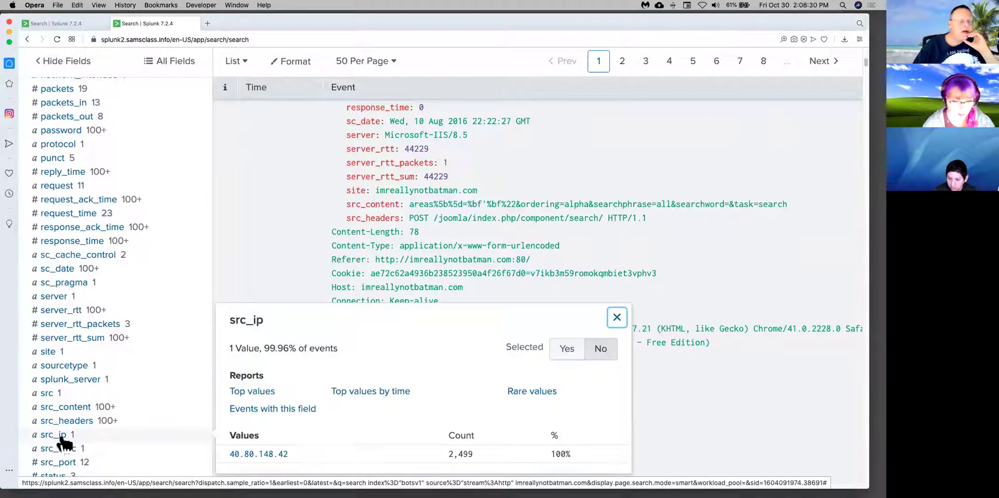
pyautogui.click(251, 455)
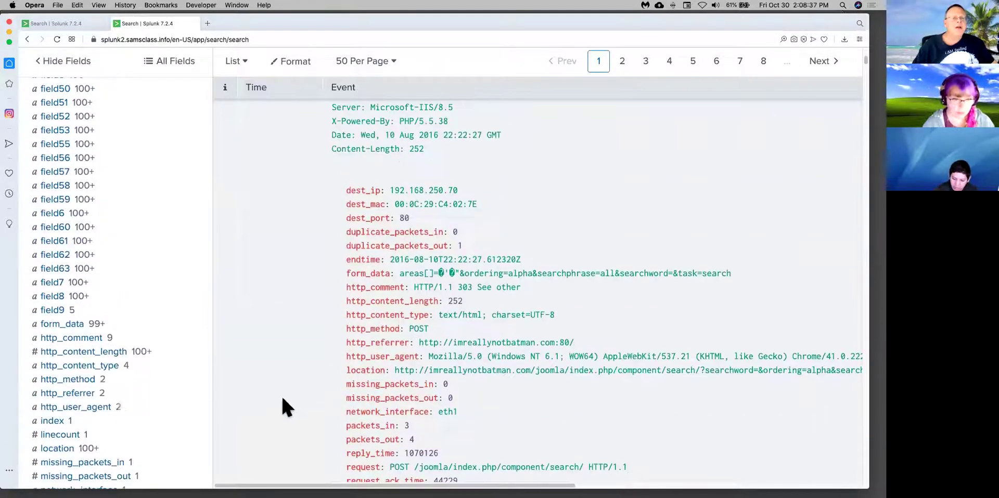
pyautogui.scroll(15, 283, 394)
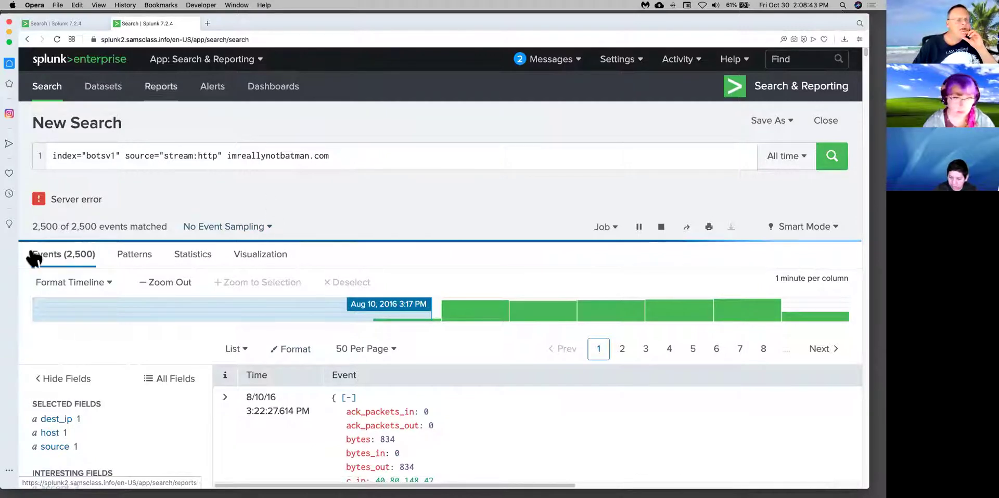
# - On the other Splunk search page, enter index="botsv1" and zoom the page to 150%
pyautogui.click(74, 23)
pyautogui.click(116, 126)
pyautogui.write('index')
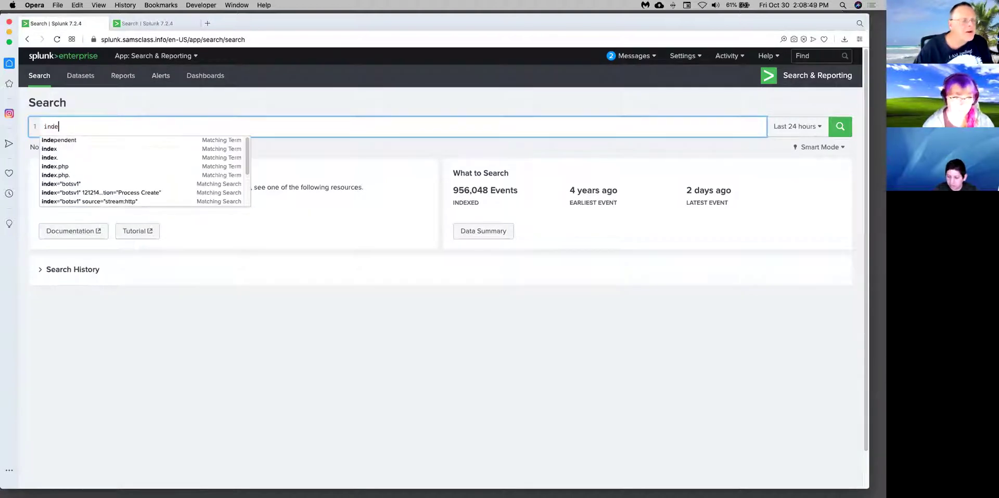
pyautogui.click(79, 183)
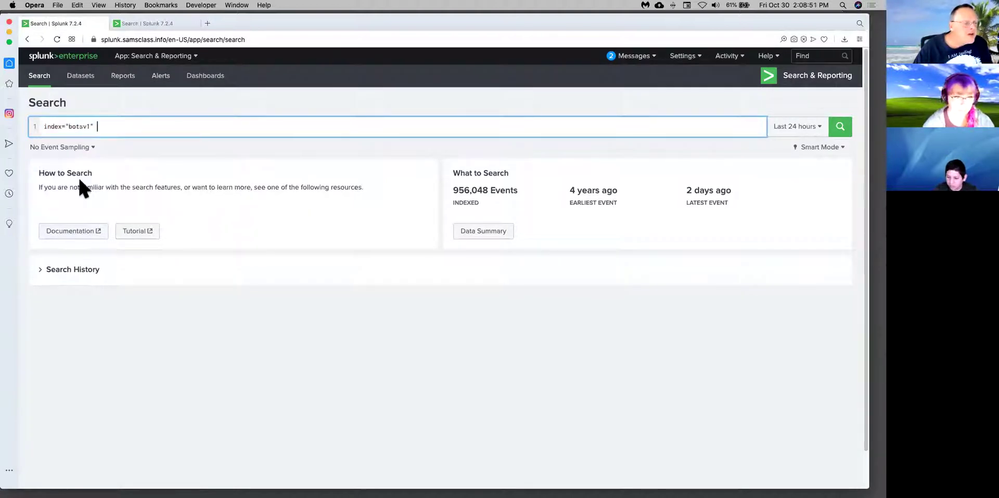
pyautogui.press('super+plus')
pyautogui.press('super+plus')
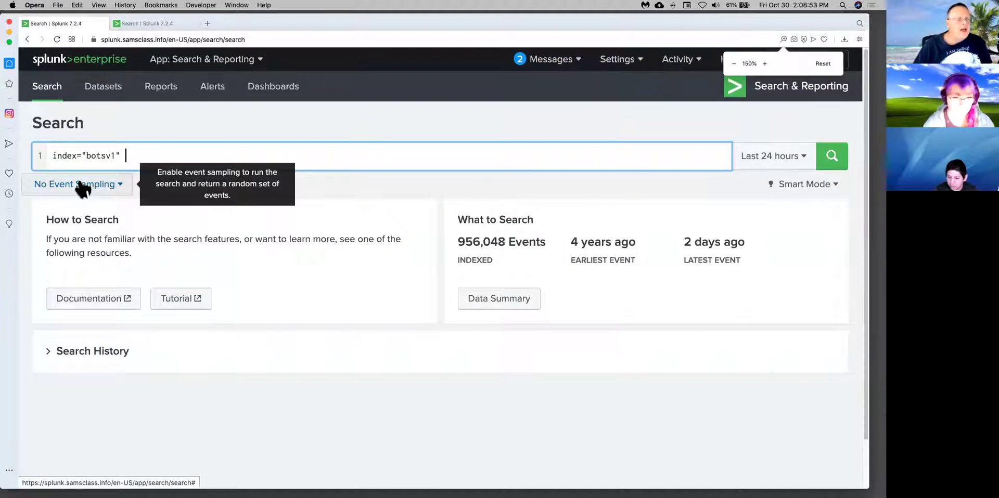
# - Set sampling to 1 : 1,000 and the time range to All time, then run the search
pyautogui.scroll(-2, 163, 224)
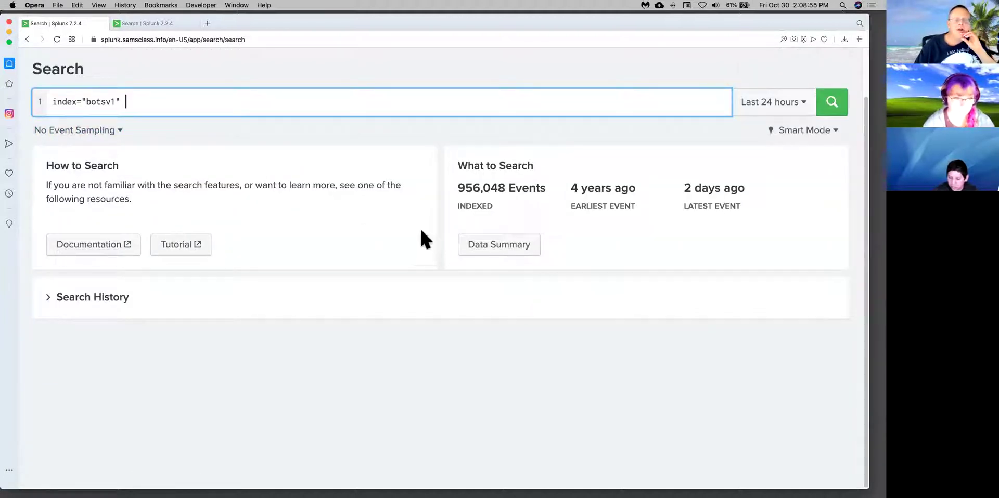
pyautogui.click(107, 131)
pyautogui.click(73, 220)
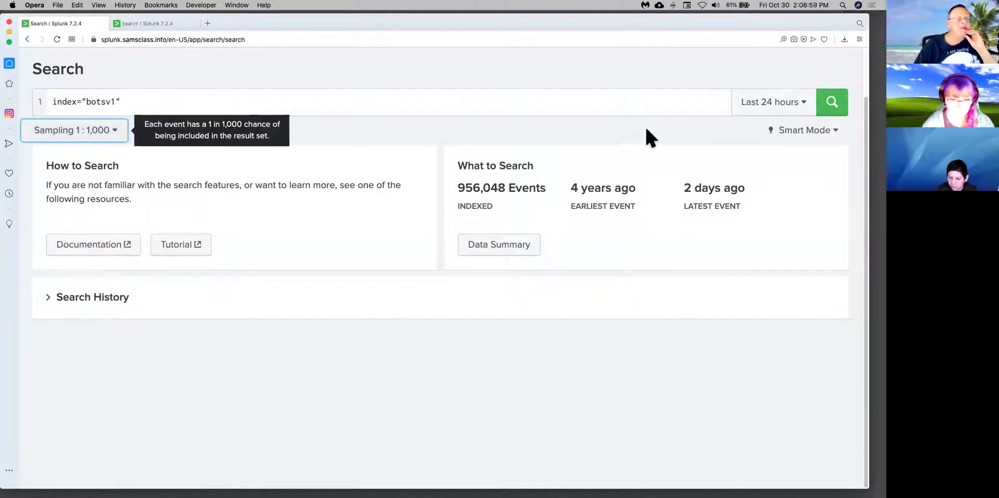
pyautogui.click(808, 106)
pyautogui.click(733, 178)
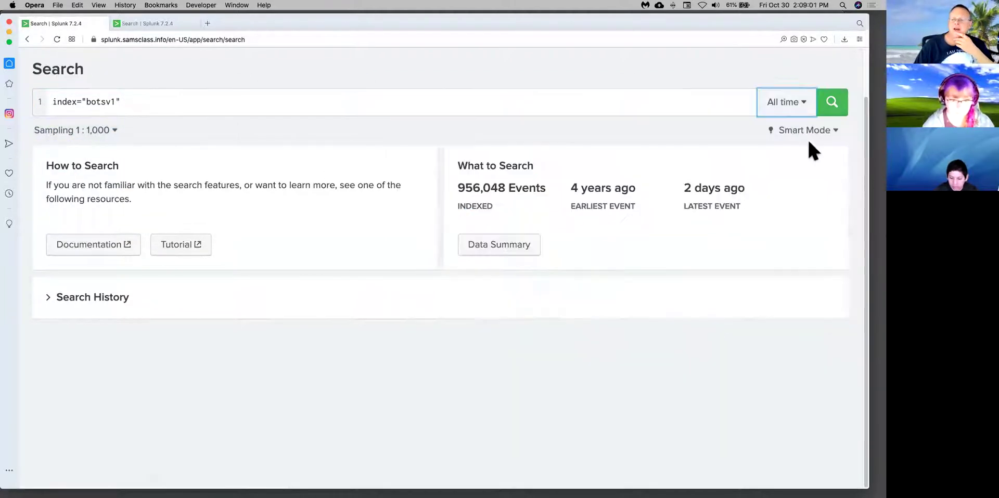
pyautogui.click(833, 105)
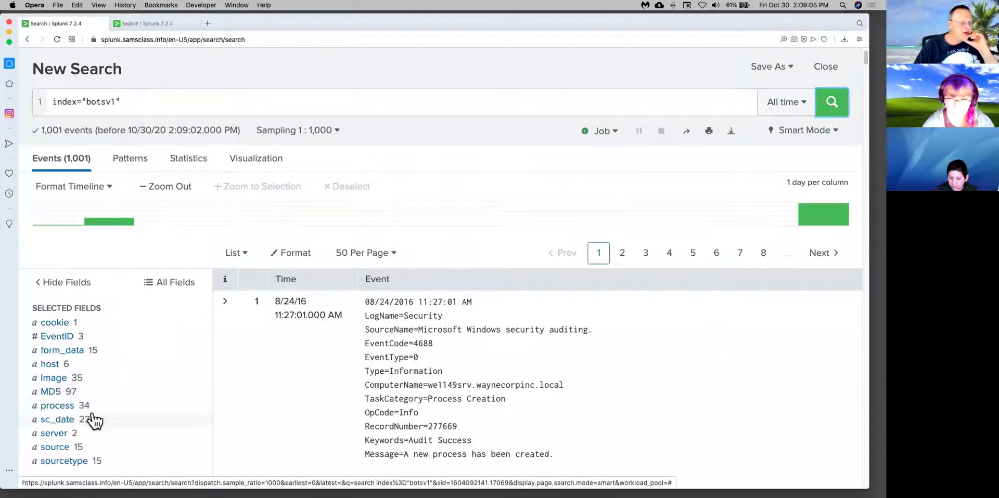
# - Add sourcetype stream:http to the search from the sourcetype field values
pyautogui.scroll(-2, 90, 414)
pyautogui.scroll(-1, 89, 407)
pyautogui.click(78, 357)
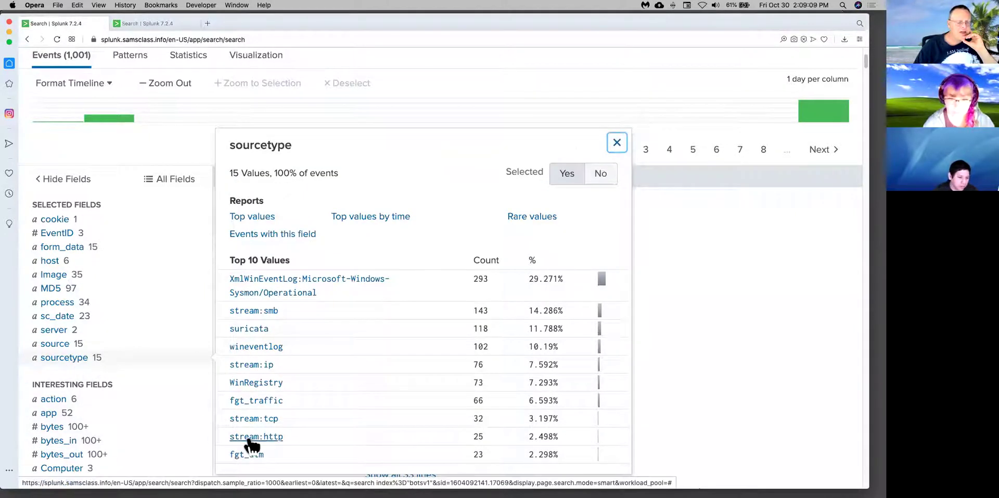
pyautogui.press('Escape')
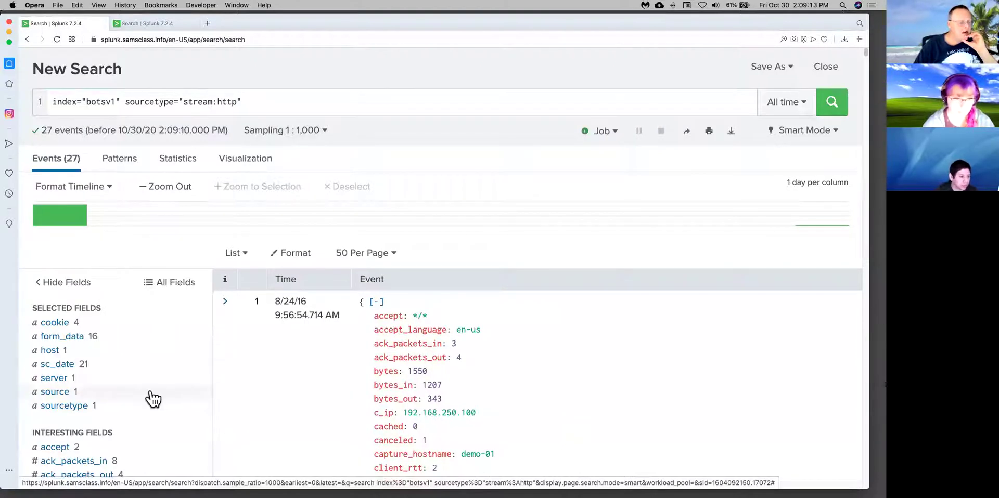
# - Filter the events to src_ip 40.80.148.42 from the src_ip field summary
pyautogui.scroll(-2, 142, 393)
pyautogui.scroll(-10, 145, 397)
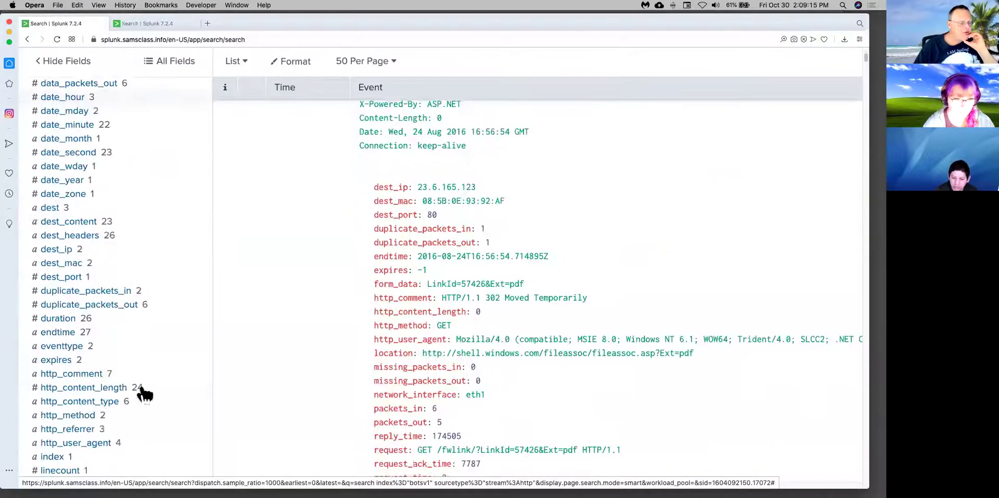
pyautogui.scroll(-5, 145, 396)
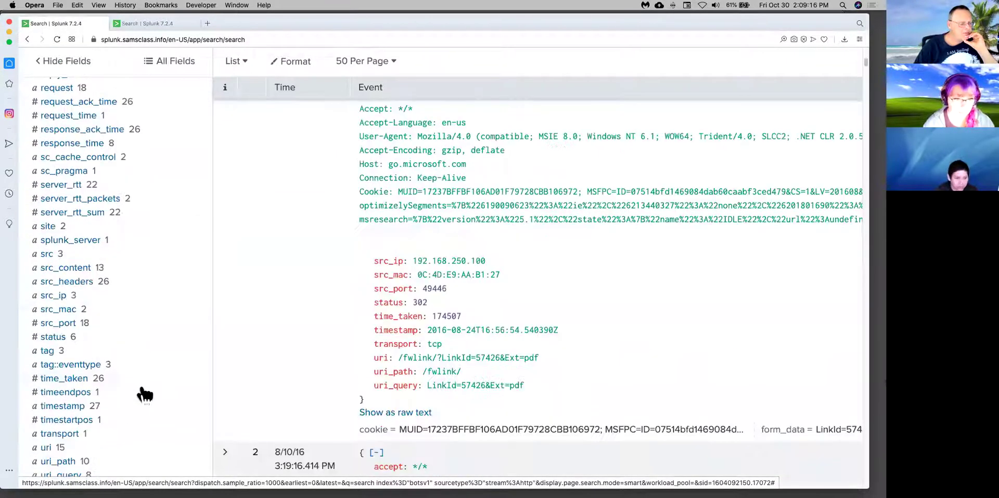
pyautogui.click(48, 296)
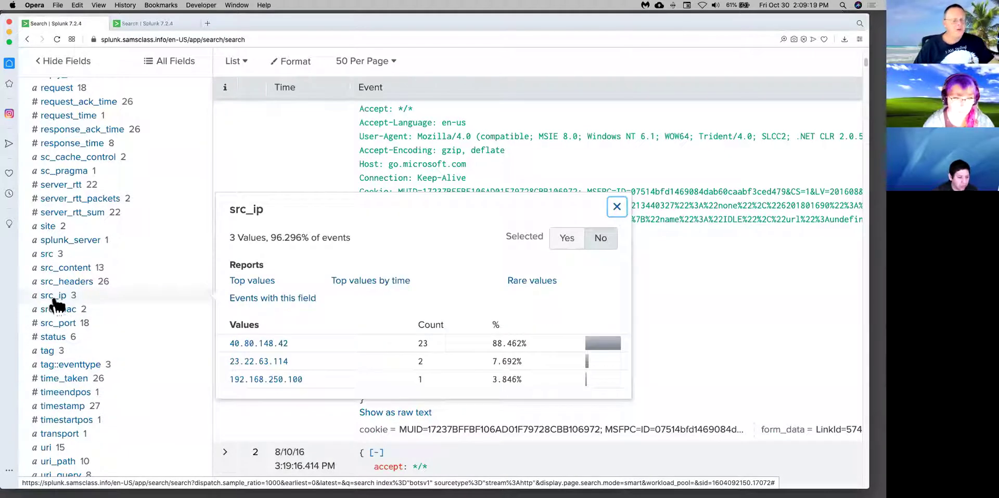
pyautogui.click(253, 346)
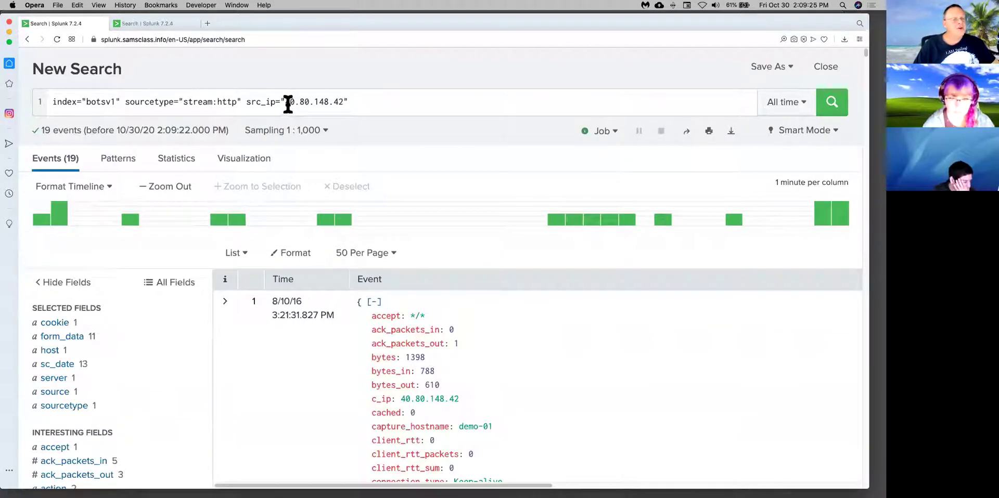
# - Replace the query's src_ip with 192.168.250.70, rerun, and switch to No Event Sampling
pyautogui.moveTo(285, 103); pyautogui.dragTo(342, 104)
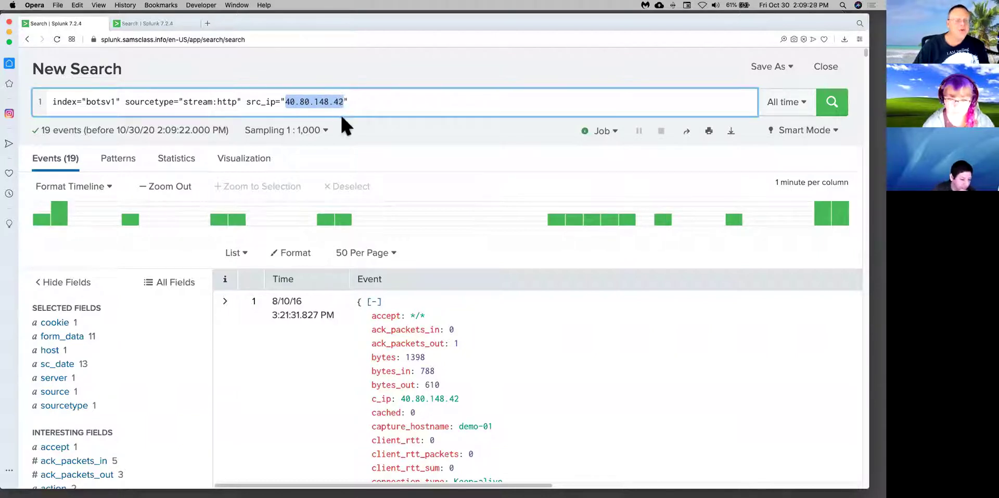
pyautogui.write('192.168.250.70')
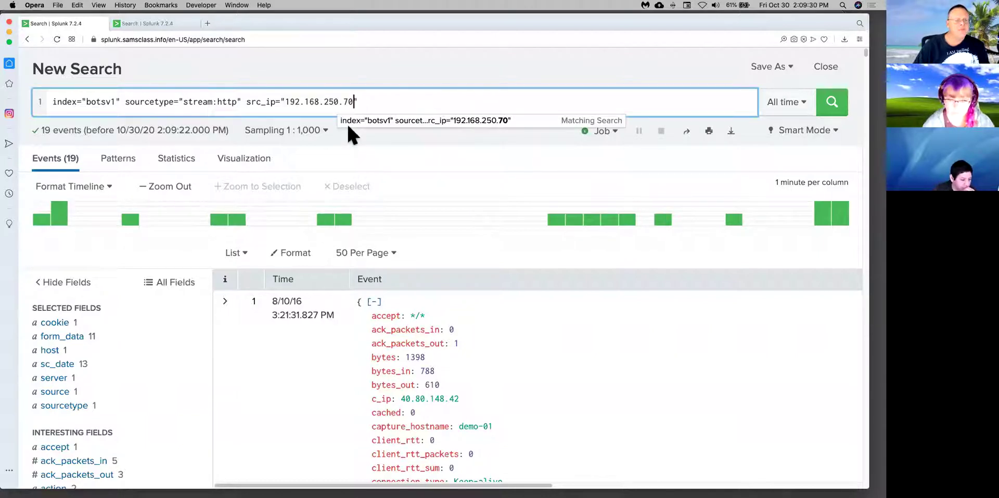
pyautogui.click(837, 105)
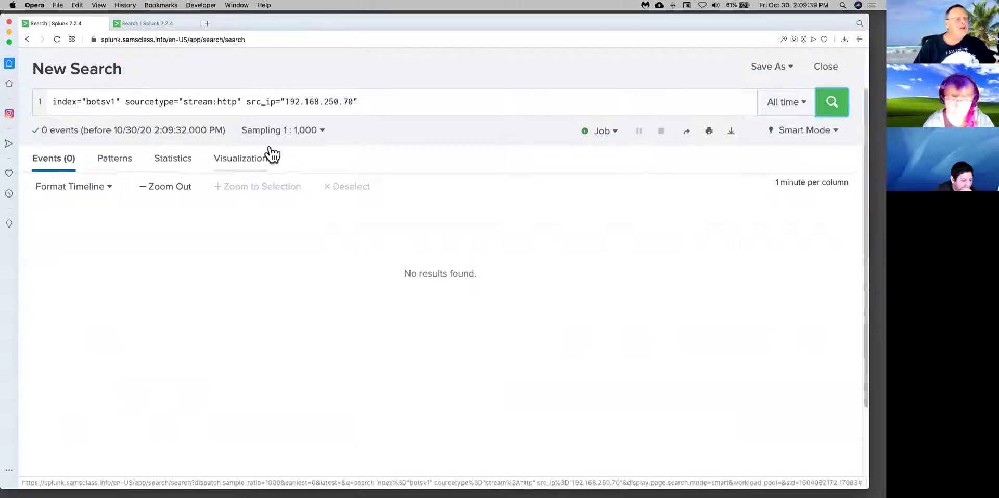
pyautogui.click(288, 135)
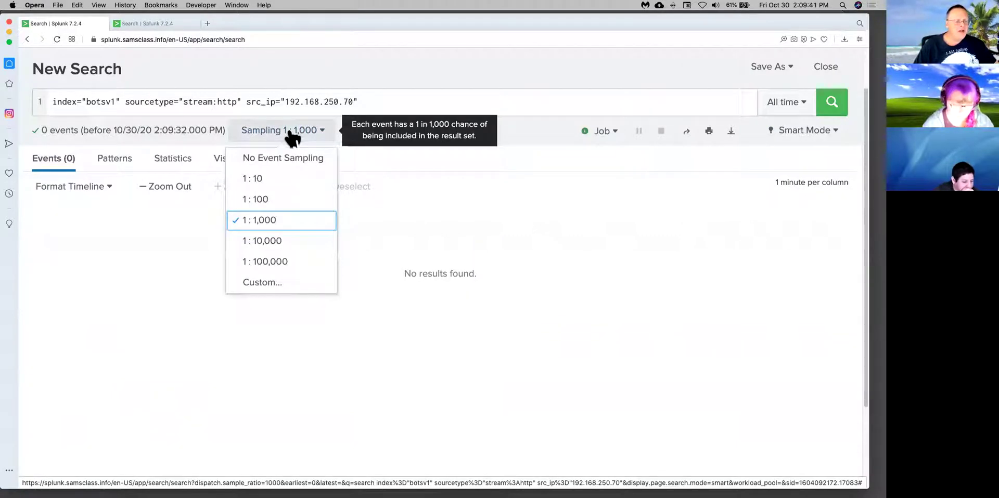
pyautogui.click(275, 159)
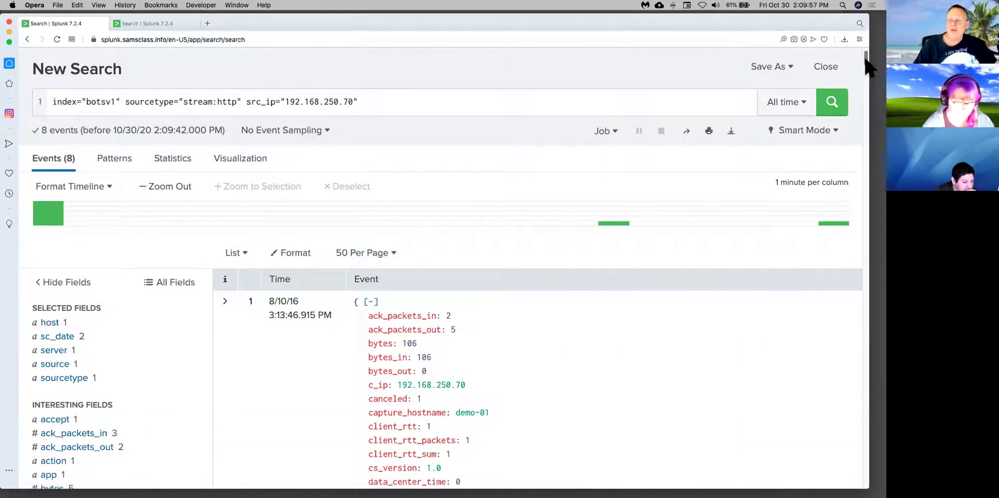
# - Scroll down to the first event's GET request for poisonivy-is-coming-for-you-batman.jpeg
pyautogui.moveTo(866, 59); pyautogui.dragTo(866, 78)
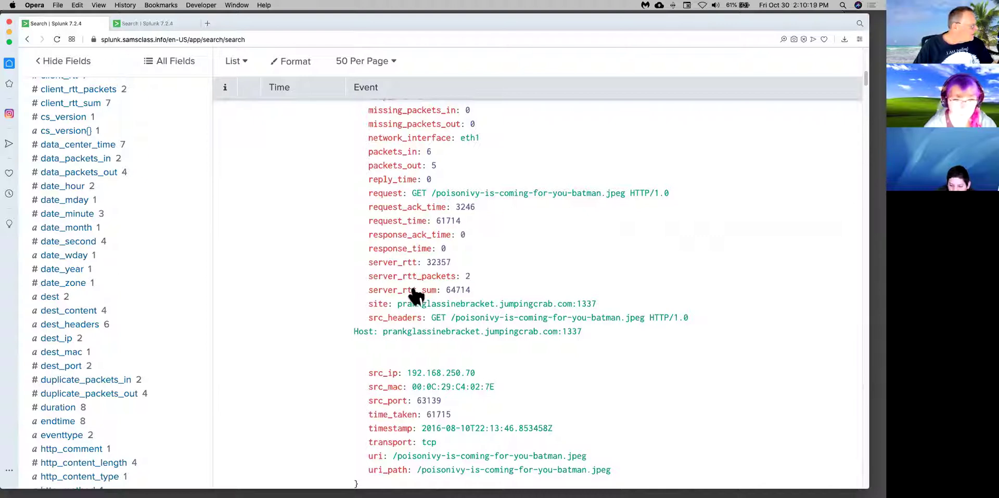
# - Switch to Brave and open the Level 1: Finding Attack Servers challenges from the Threat Hunting tab
pyautogui.press('super+Tab')
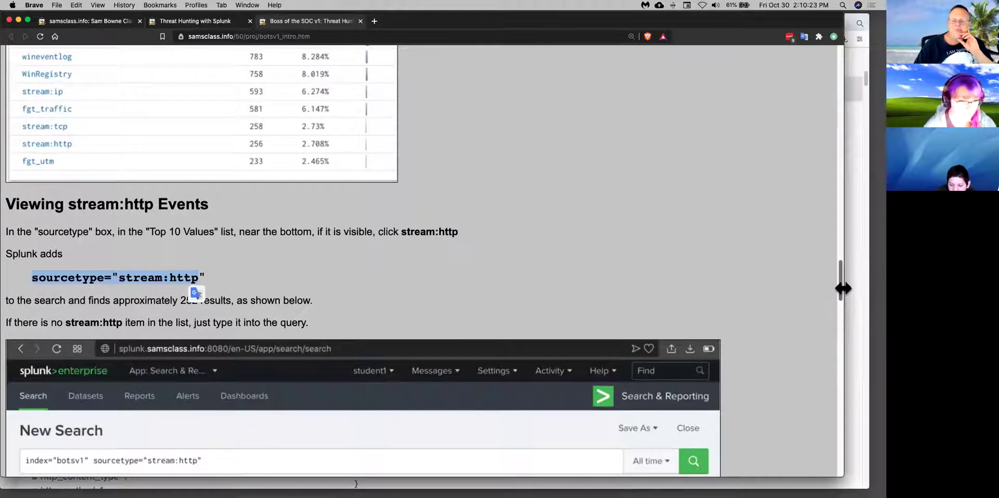
pyautogui.moveTo(836, 282); pyautogui.dragTo(798, 468)
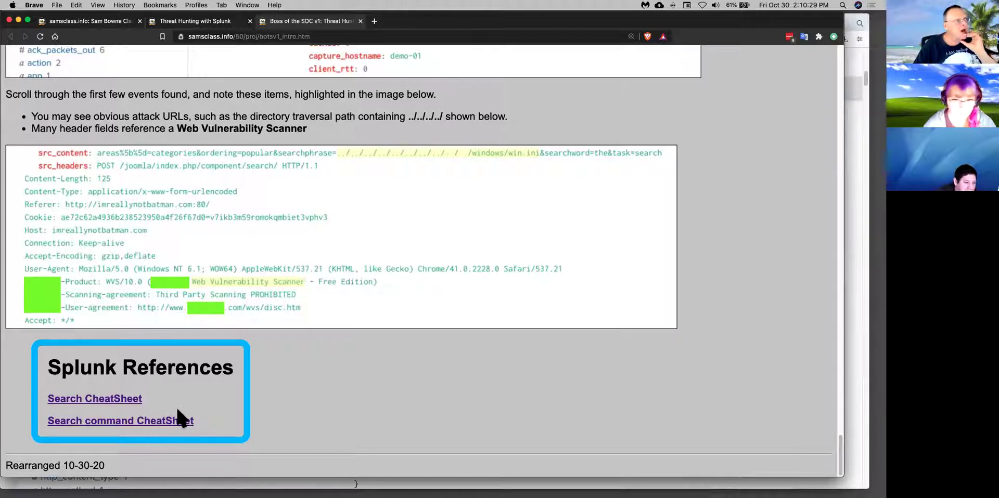
pyautogui.click(211, 22)
pyautogui.click(370, 373)
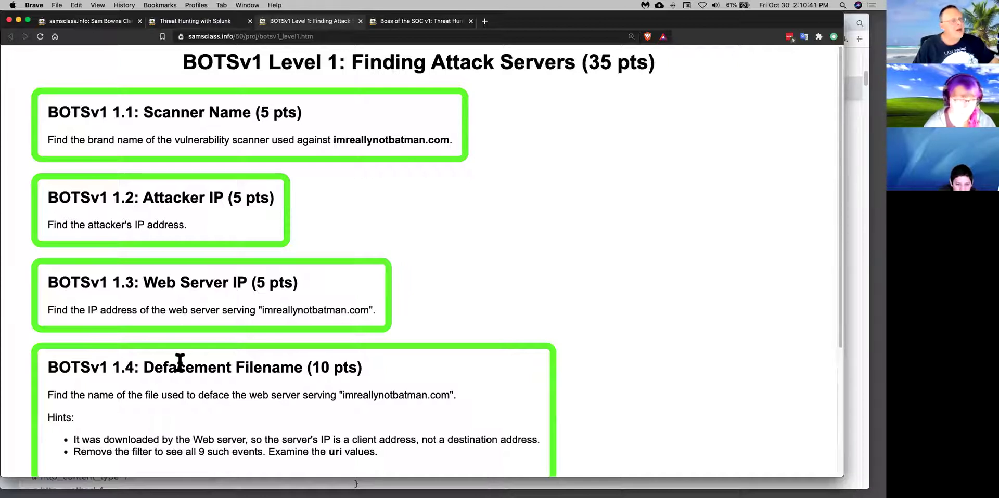
pyautogui.scroll(-5, 176, 360)
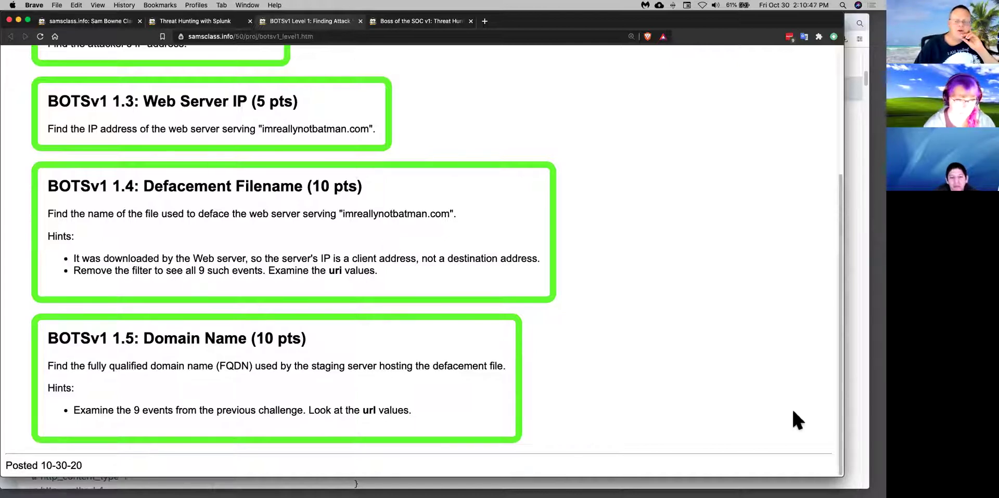
pyautogui.scroll(5, 792, 420)
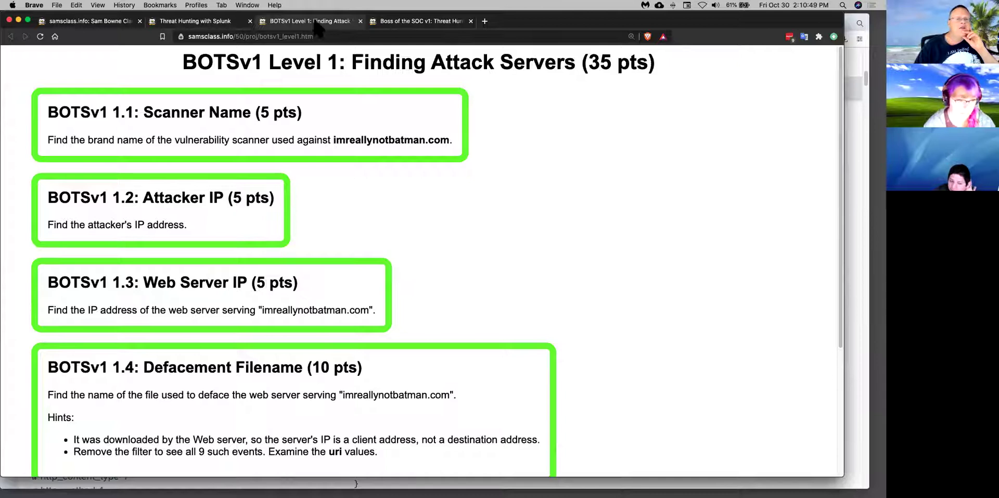
pyautogui.click(206, 21)
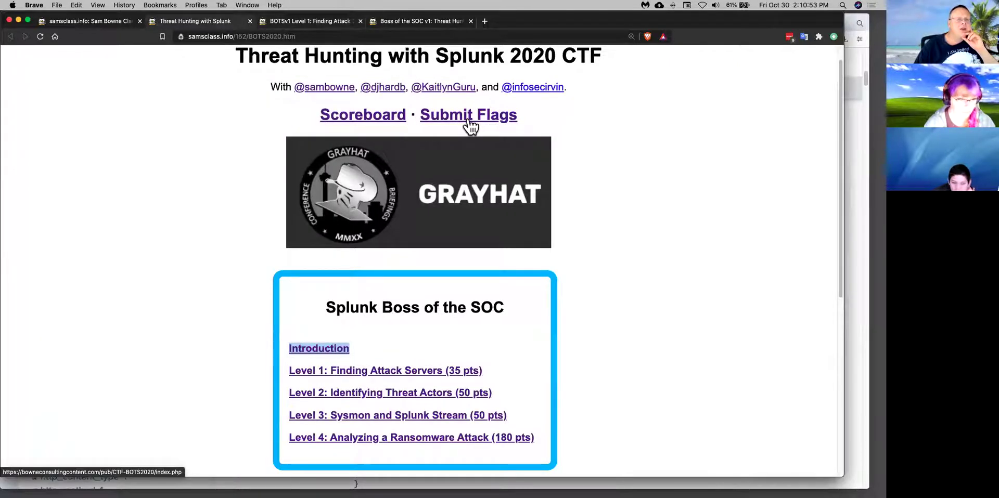
pyautogui.click(440, 21)
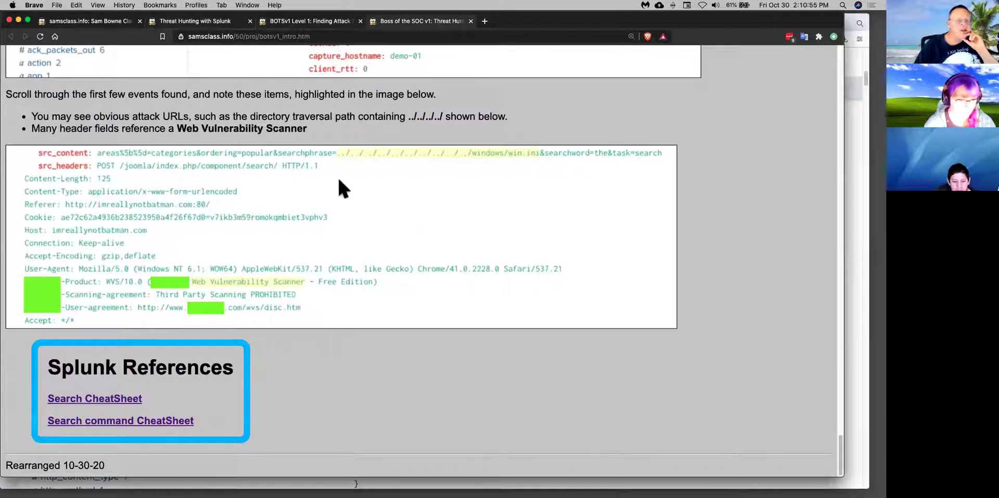
pyautogui.click(310, 20)
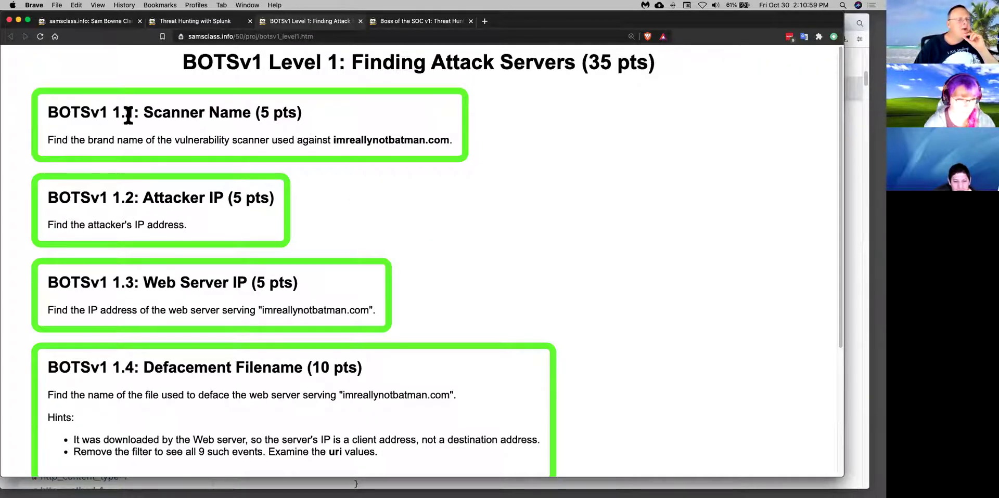
# - Open Submit Flags keeping challenge BOTSv1 1.1, then open the scoreboard and return to the tutorial
pyautogui.click(200, 24)
pyautogui.click(471, 116)
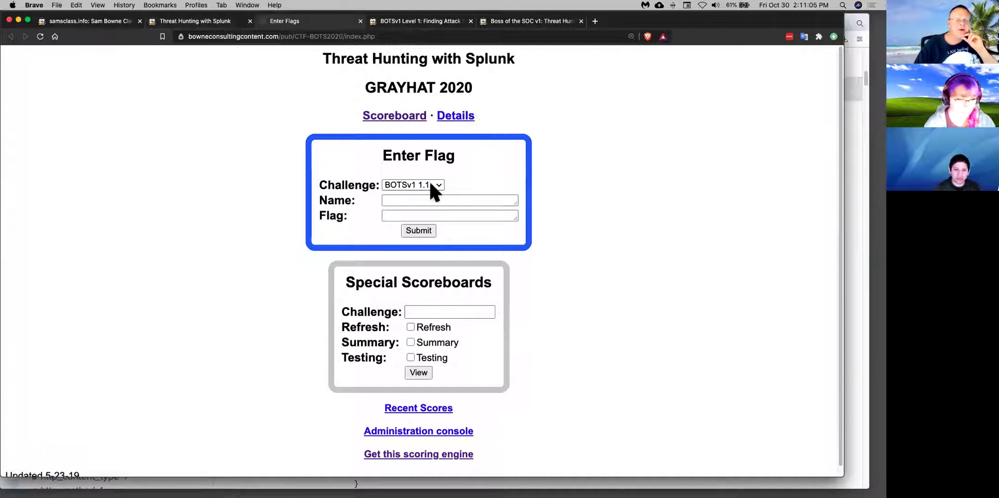
pyautogui.click(434, 189)
pyautogui.click(436, 185)
pyautogui.click(408, 200)
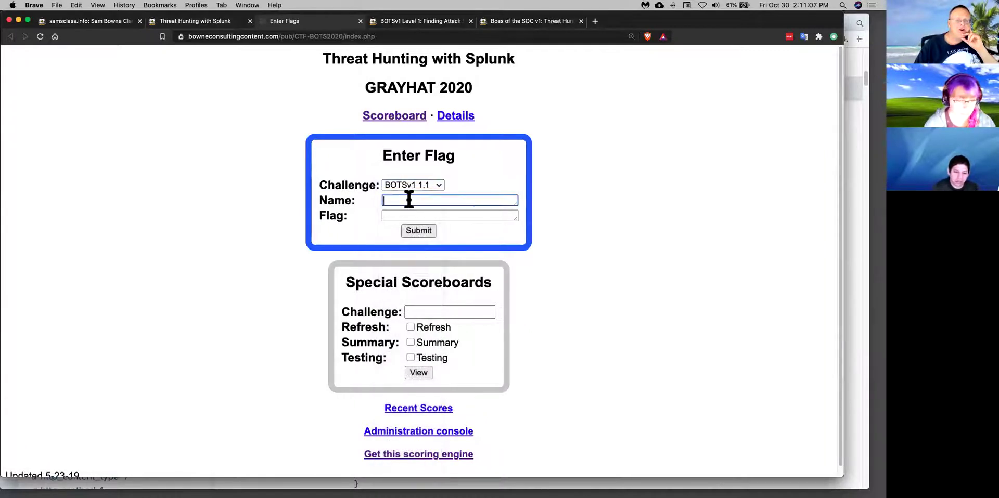
pyautogui.click(396, 120)
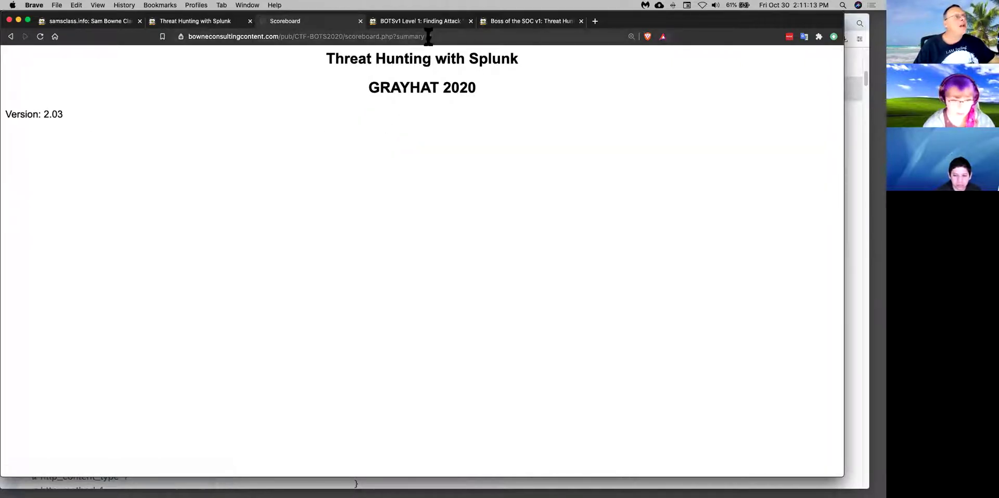
pyautogui.click(517, 23)
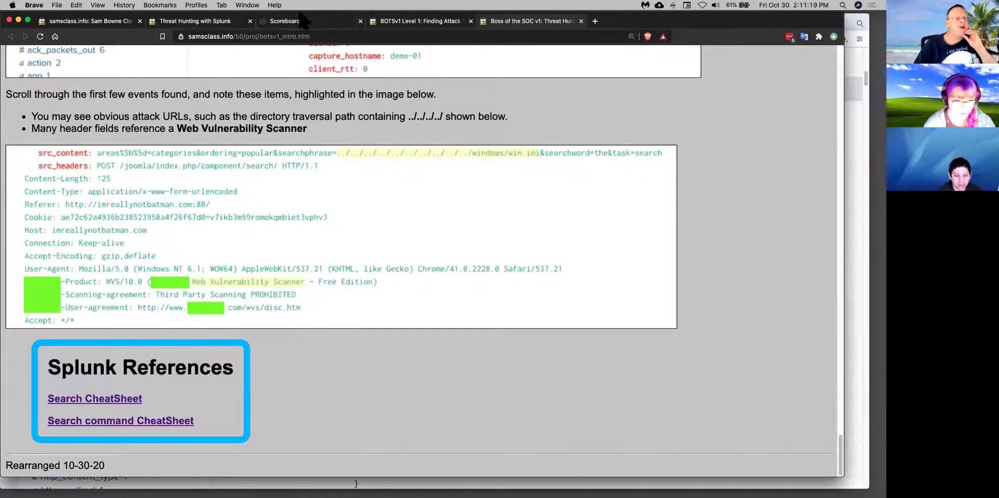
# - Go back to the GRAYHAT 2020 scoreboard page under the Threat Hunting with Splunk heading
pyautogui.press('super+bracketleft')
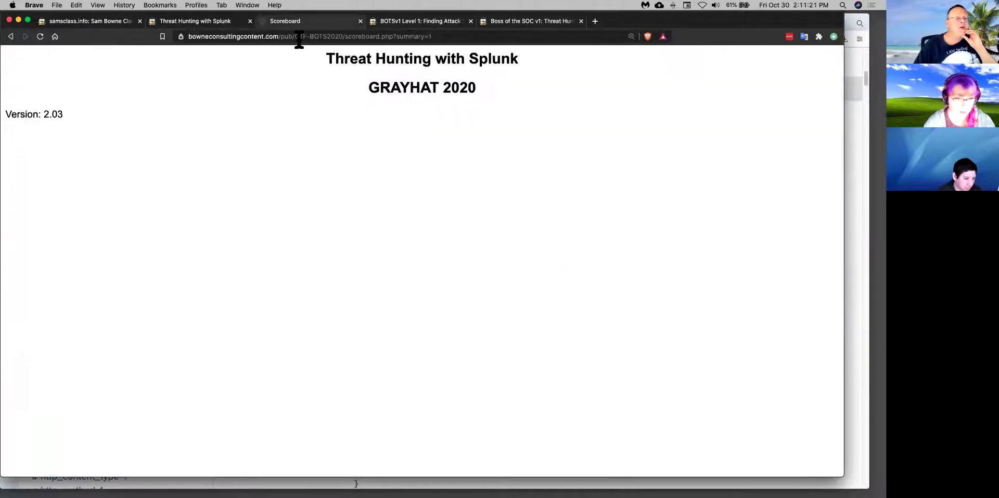